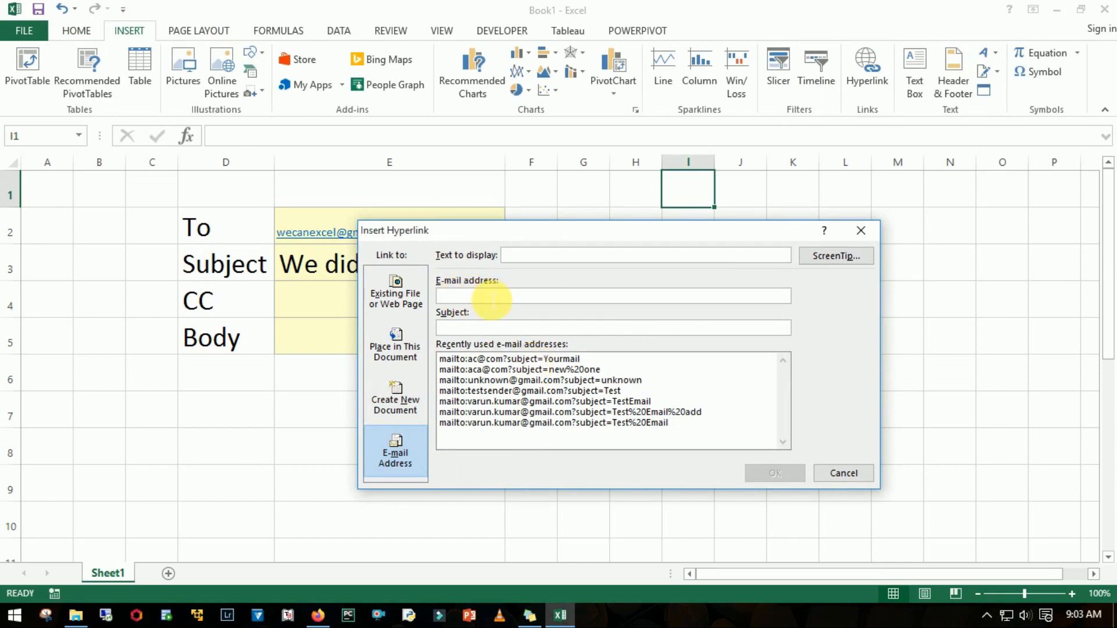
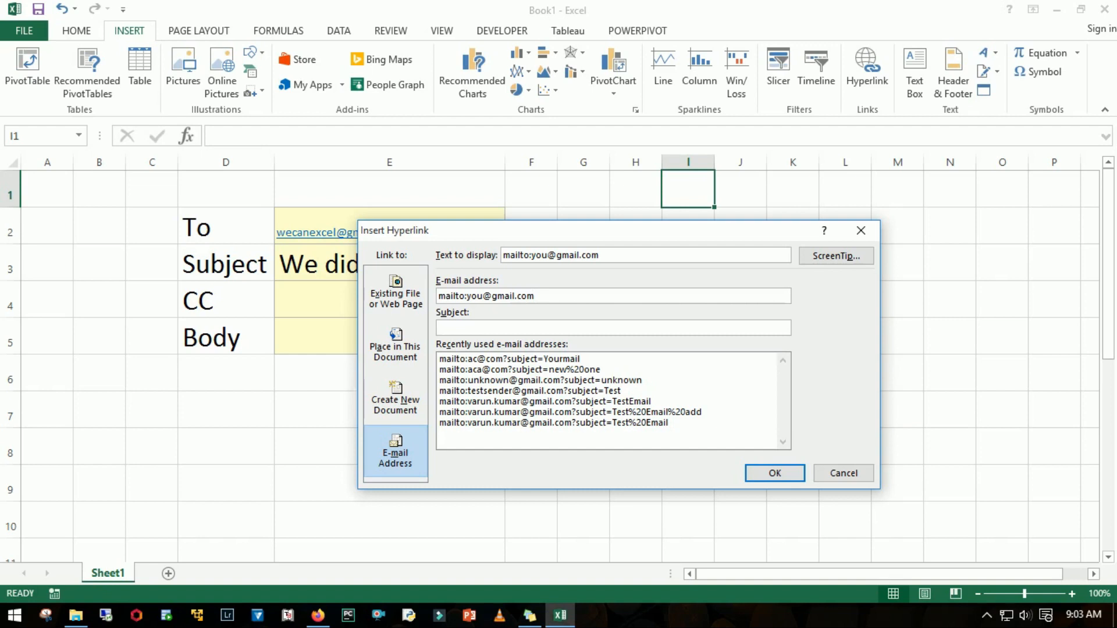
- Insert an e-mail hyperlink in cell I1 with the sample recipient address and the subject "Hey!!!!"
{"action": "key", "text": "Tab"}
{"action": "type", "text": "Hey!!!!"}
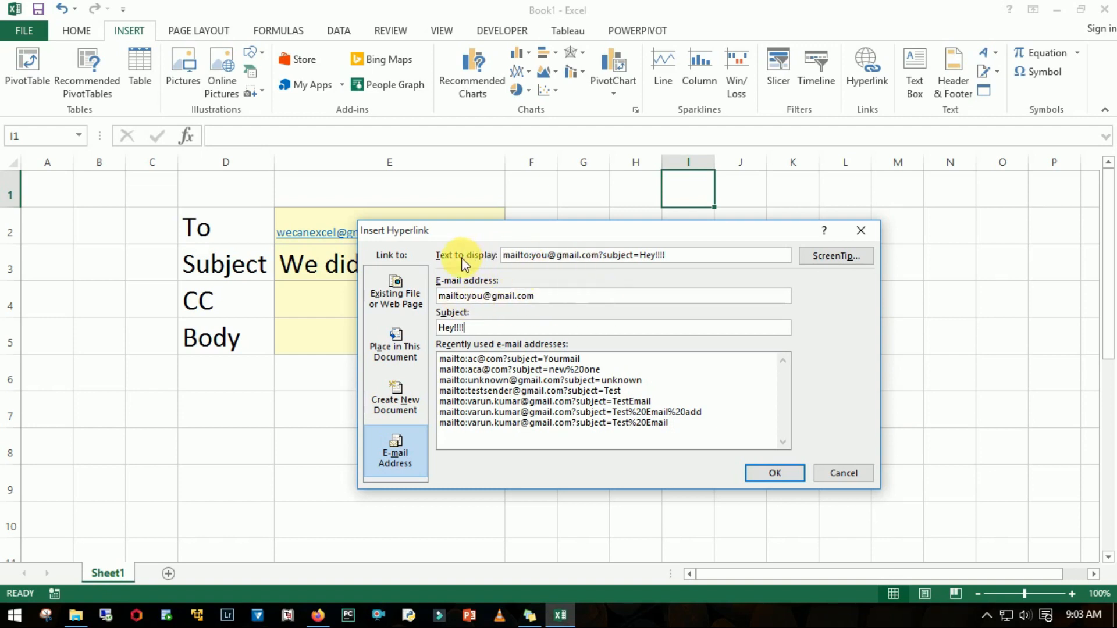
{"action": "left_click", "coordinate": [680, 257]}
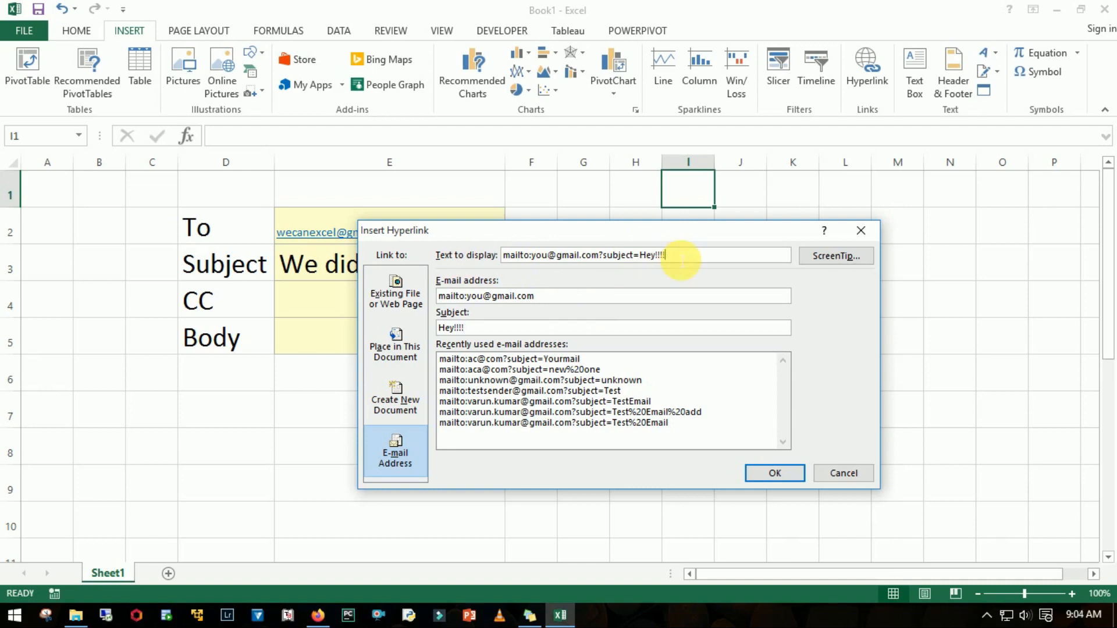
{"action": "left_click_drag", "start_coordinate": [680, 257], "coordinate": [488, 256]}
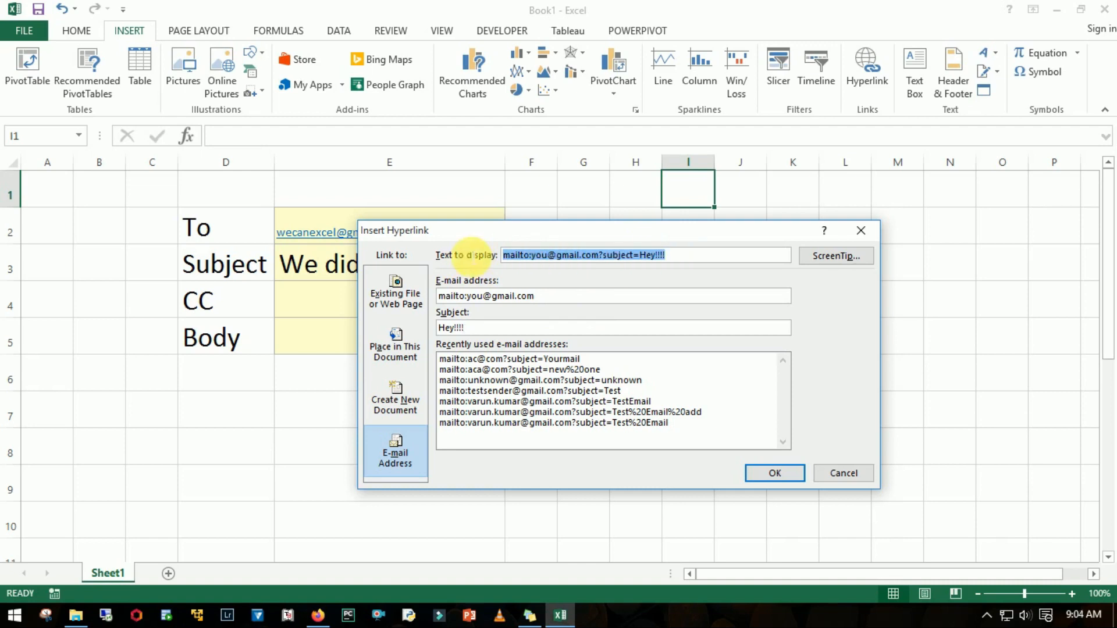
{"action": "left_click", "coordinate": [689, 259]}
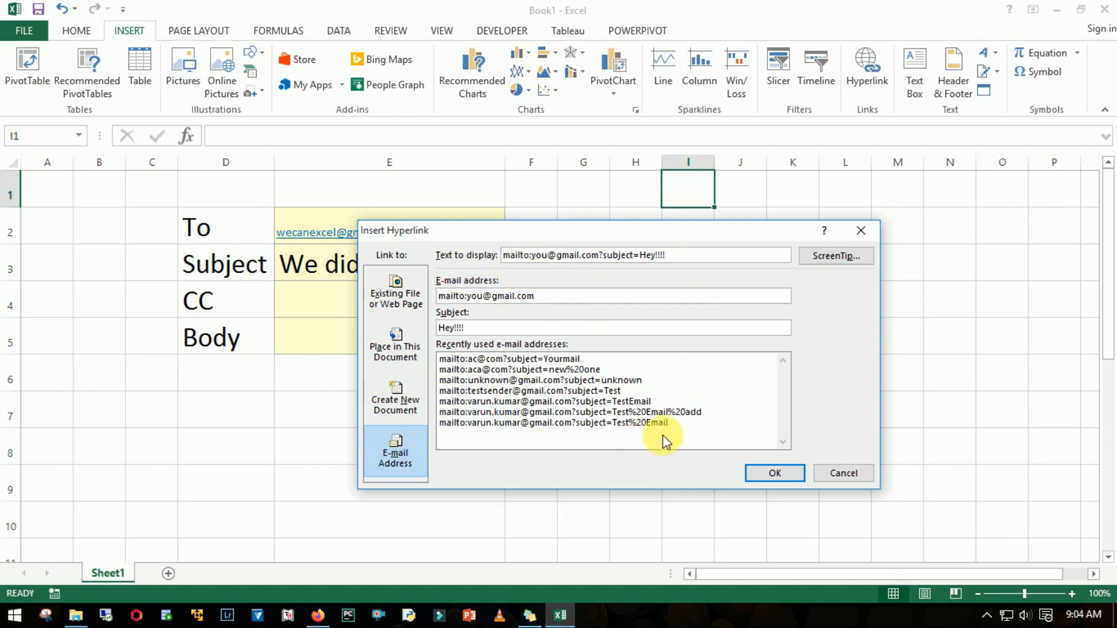
{"action": "left_click", "coordinate": [763, 471]}
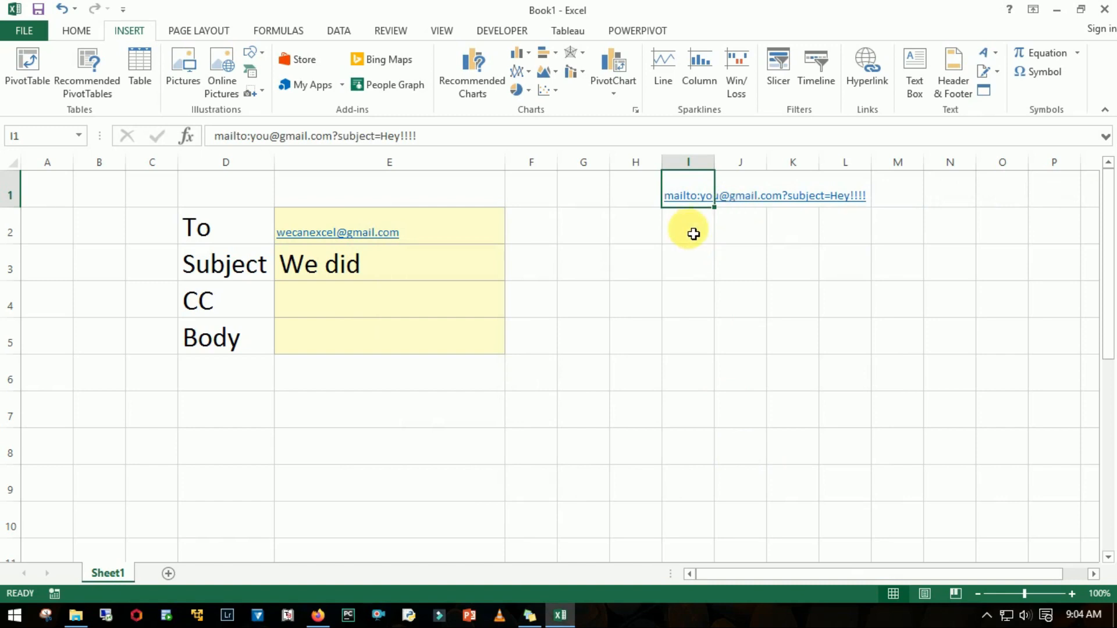
- Test the mail link in I1, check the generated message's recipient and subject, and close the message
{"action": "left_click", "coordinate": [784, 240]}
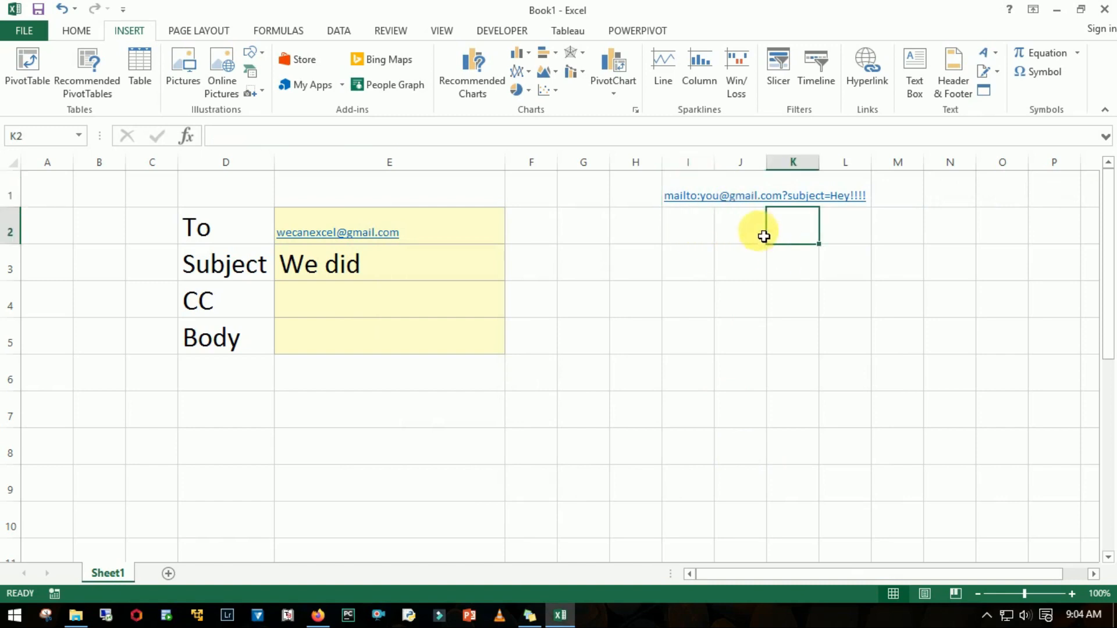
{"action": "left_click", "coordinate": [703, 198]}
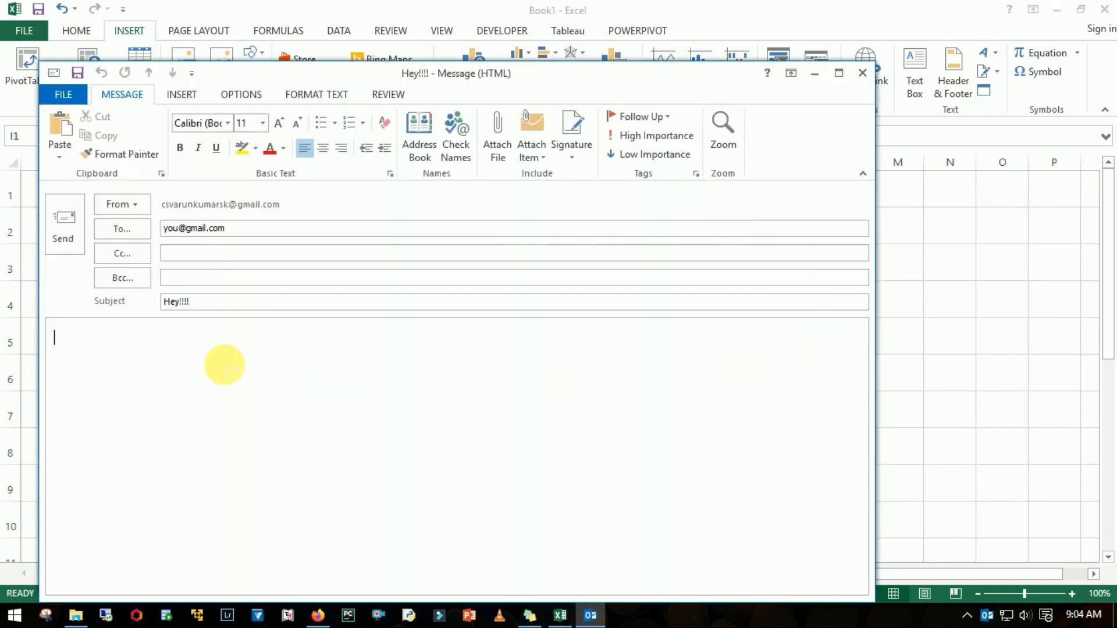
{"action": "left_click_drag", "start_coordinate": [228, 229], "coordinate": [161, 229]}
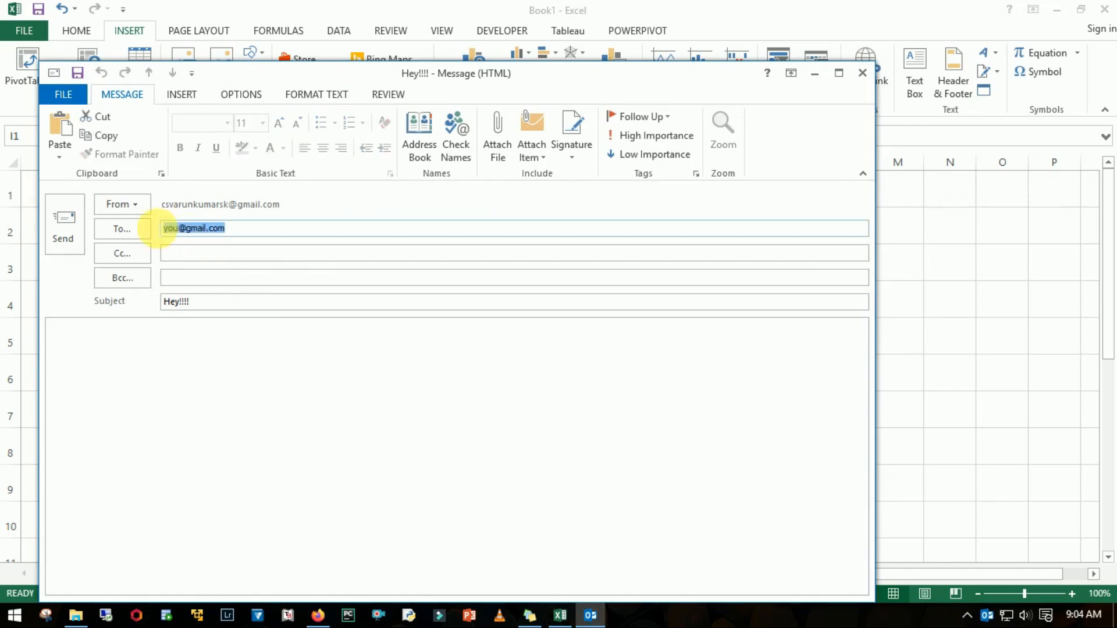
{"action": "left_click_drag", "start_coordinate": [204, 300], "coordinate": [162, 302]}
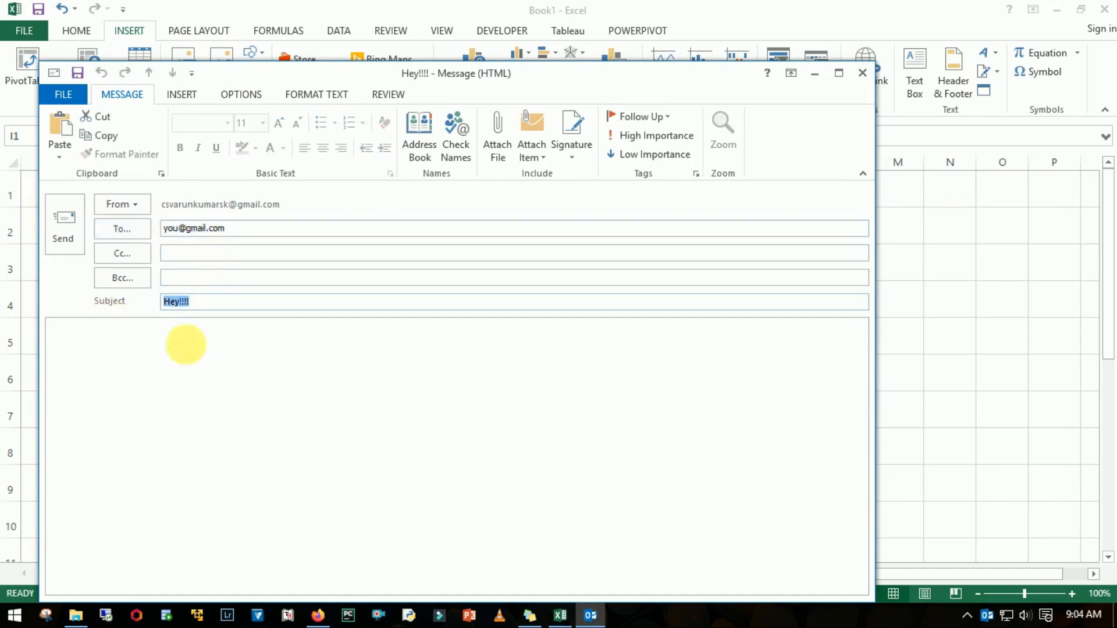
{"action": "key", "text": "Escape"}
{"action": "left_click", "coordinate": [575, 357]}
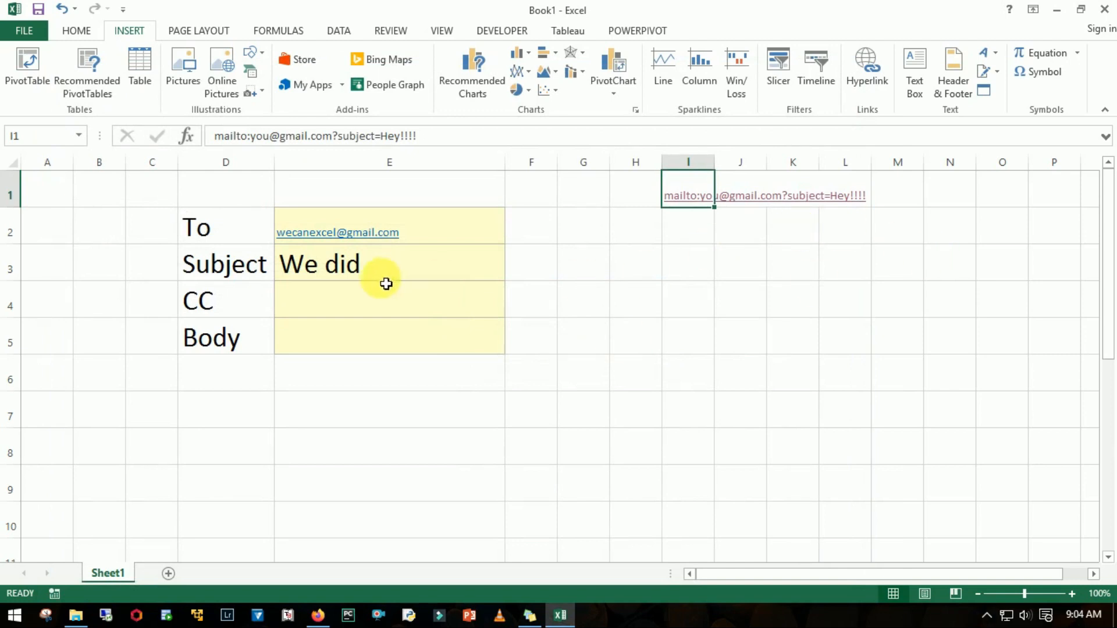
{"action": "left_click", "coordinate": [355, 305]}
{"action": "key", "text": "Left"}
{"action": "key", "text": "Right"}
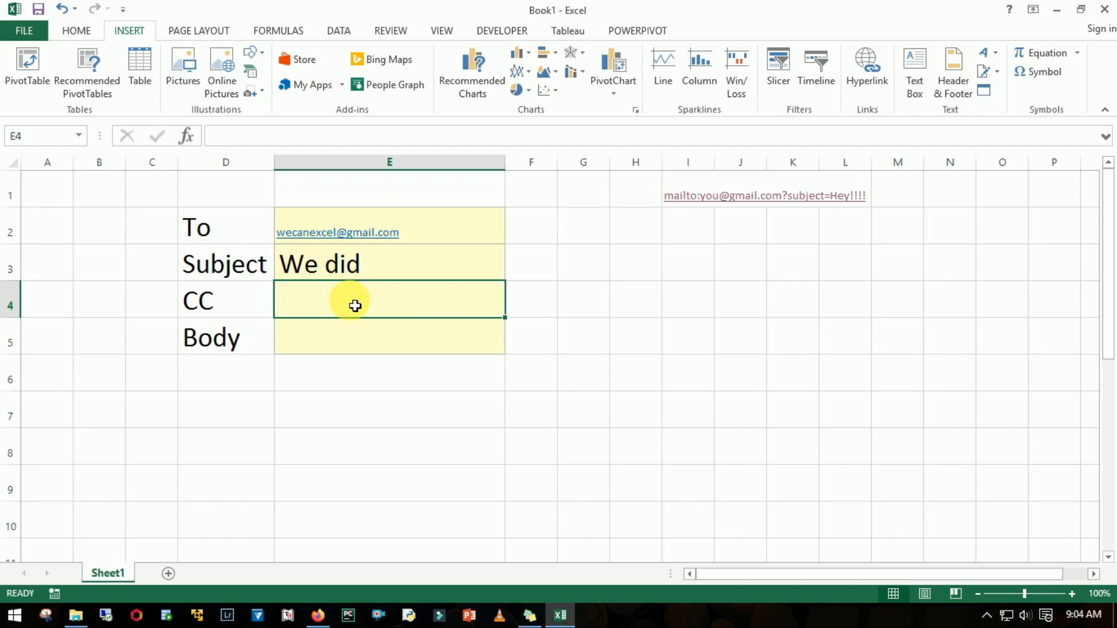
{"action": "left_click", "coordinate": [390, 427]}
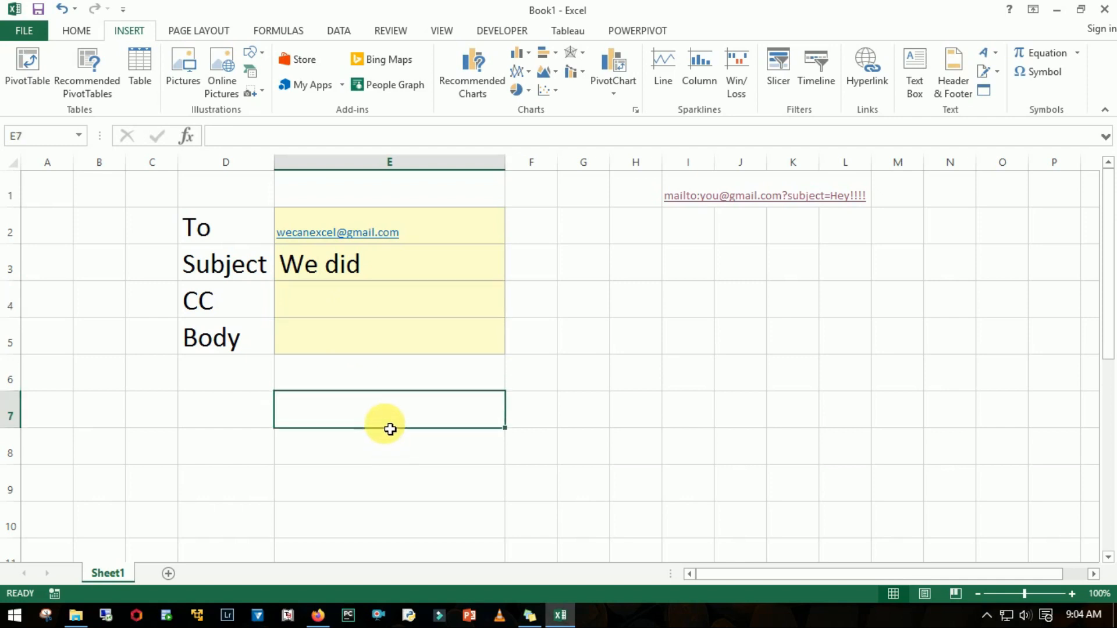
{"action": "type", "text": "=hyper"}
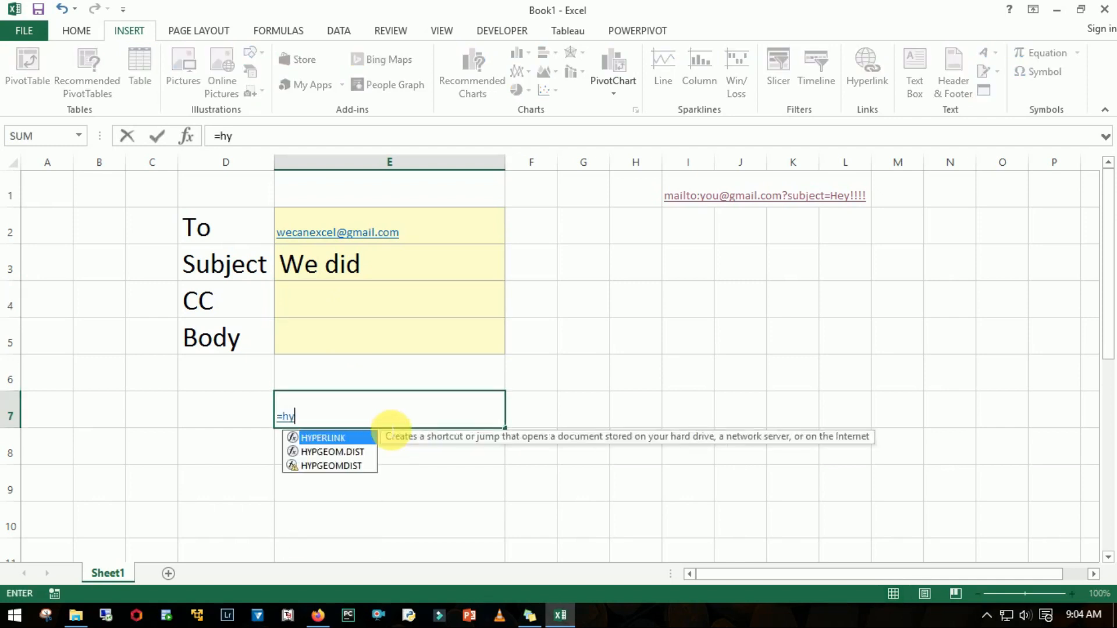
{"action": "key", "text": "Tab"}
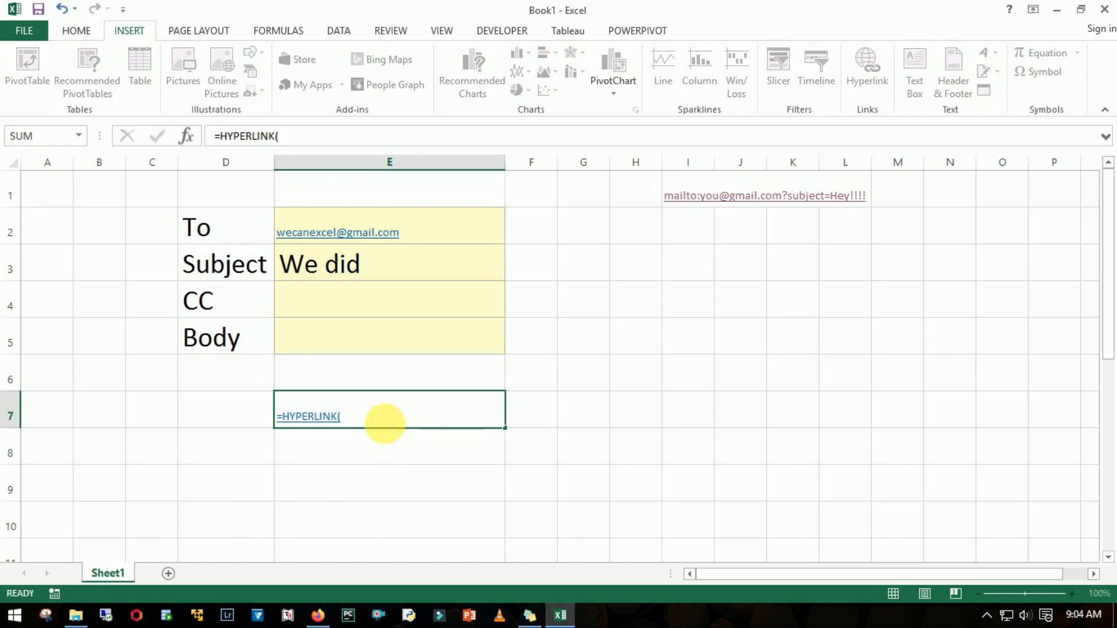
{"action": "key", "text": "Escape"}
- Copy the mailto text from cell I1 and paste it as the link location of a new HYPERLINK formula in E7
{"action": "key", "text": "Right"}
{"action": "key", "text": "Right"}
{"action": "key", "text": "Right"}
{"action": "key", "text": "Right"}
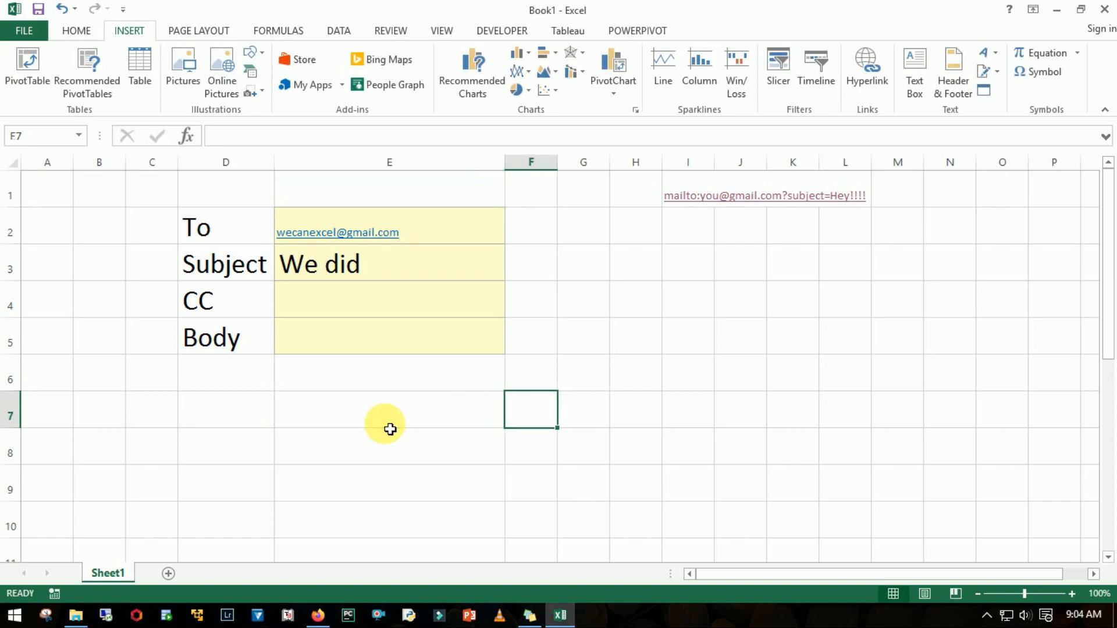
{"action": "key", "text": "ctrl+Up"}
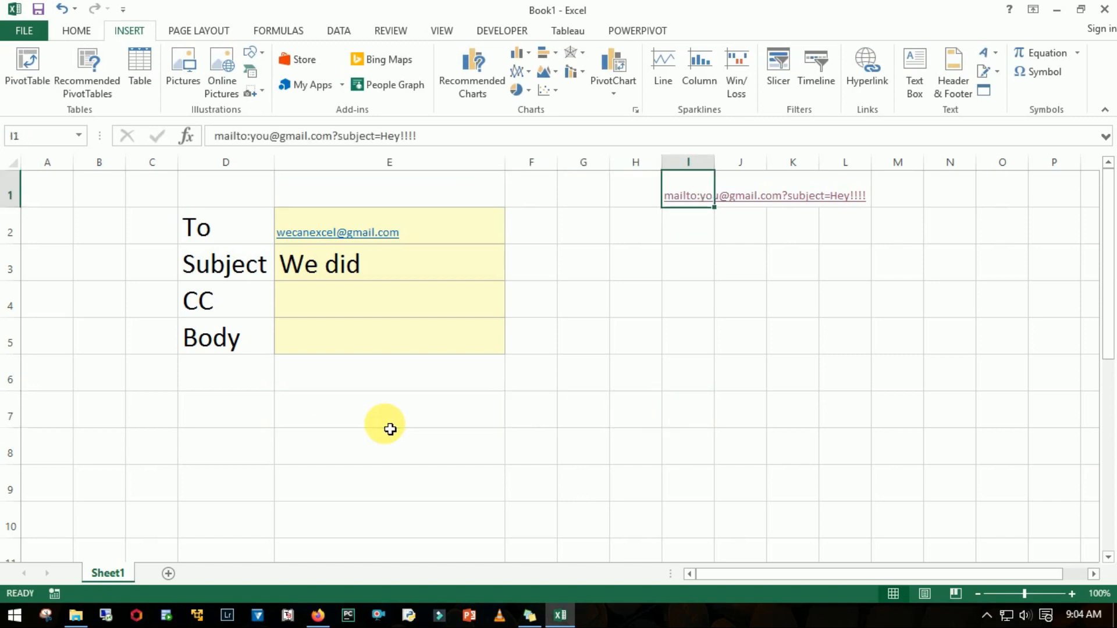
{"action": "key", "text": "F2"}
{"action": "key", "text": "Escape"}
{"action": "left_click", "coordinate": [389, 426]}
{"action": "type", "text": "="}
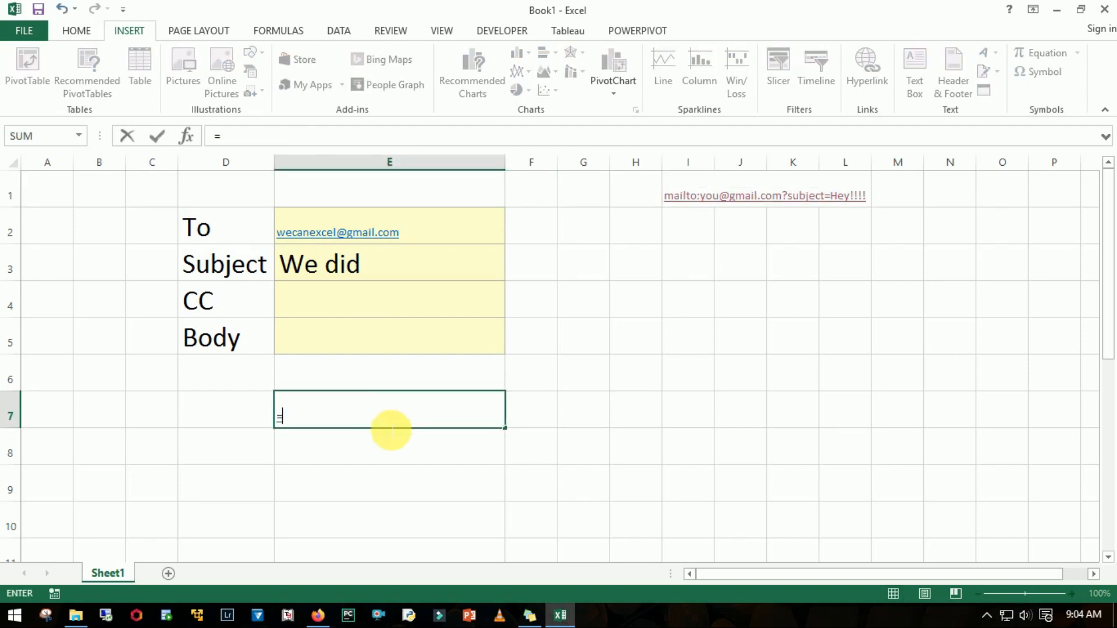
{"action": "type", "text": "hyper"}
{"action": "key", "text": "Tab"}
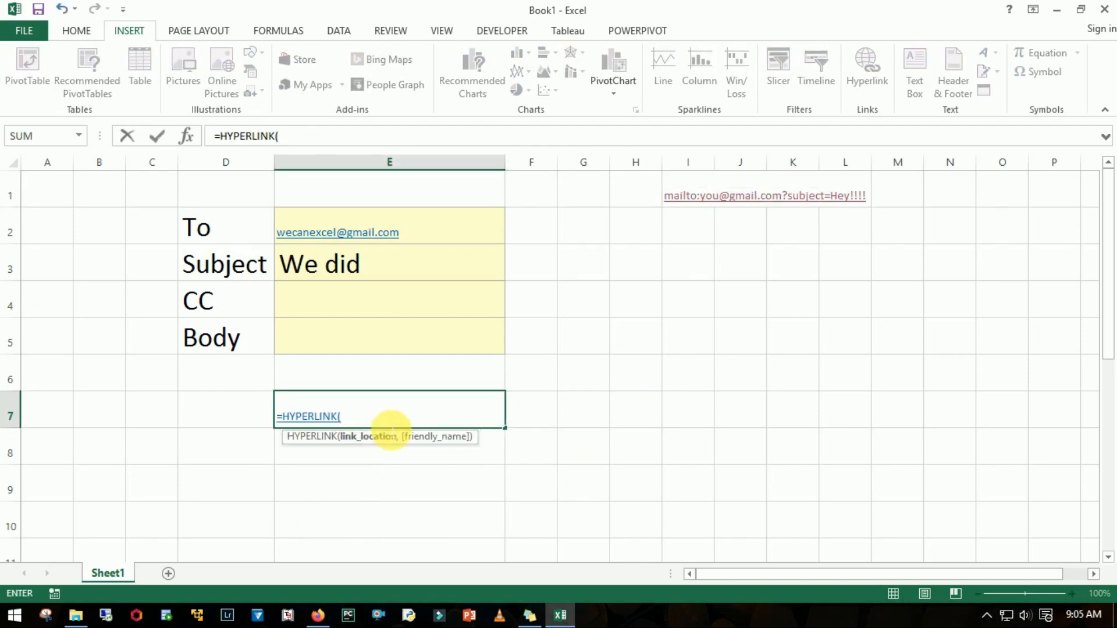
{"action": "key", "text": "ctrl+v"}
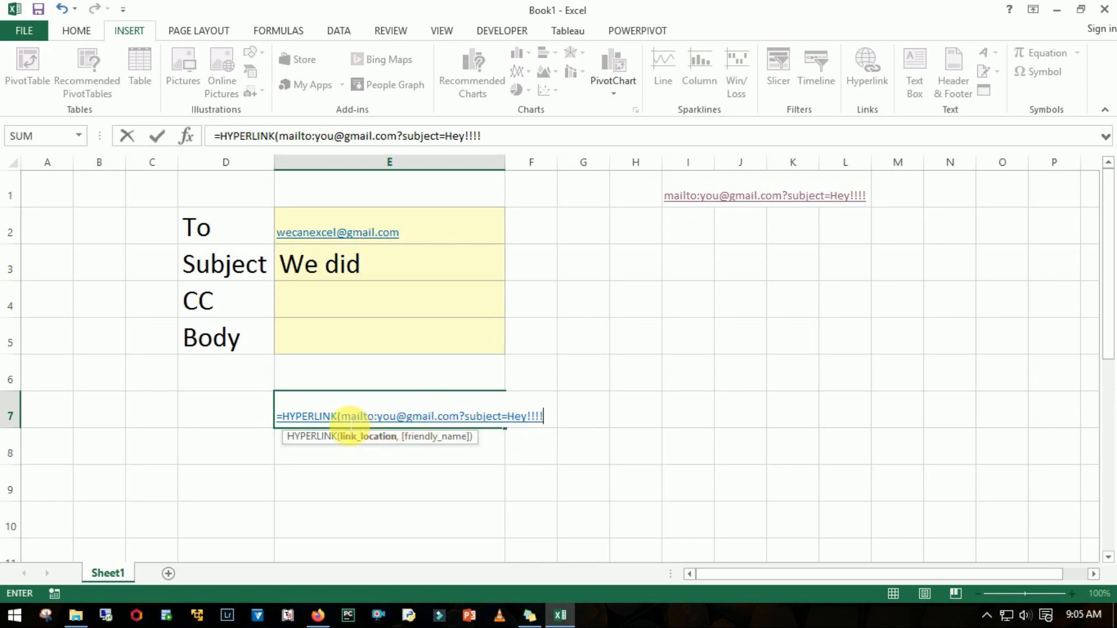
- Enclose the mailto: prefix in double quotes within the E7 HYPERLINK formula
{"action": "left_click", "coordinate": [343, 417]}
{"action": "type", "text": "\""}
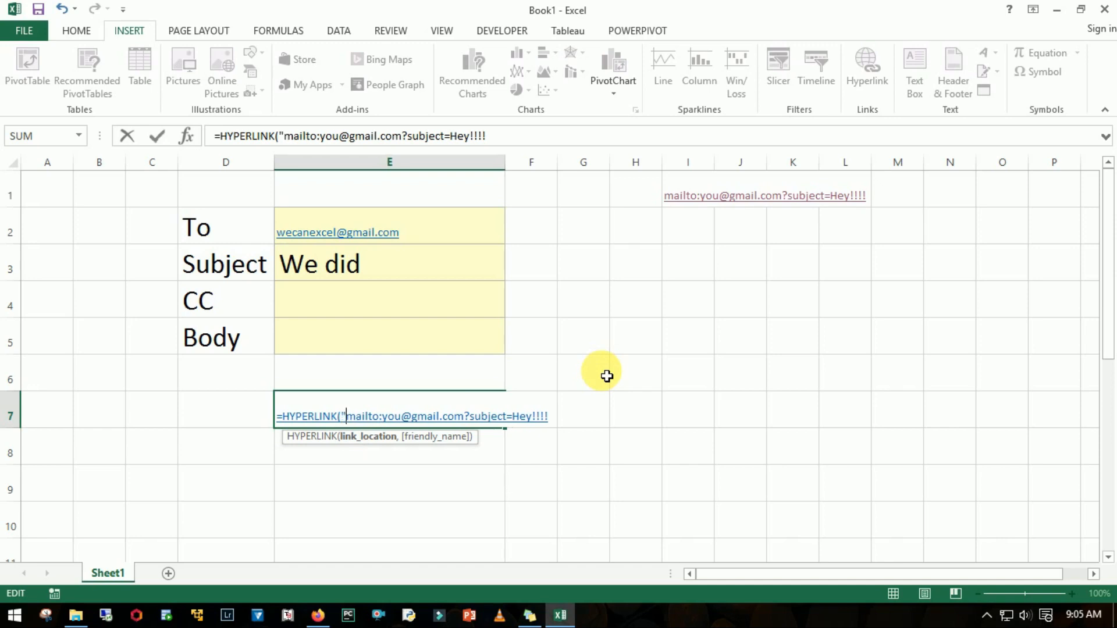
{"action": "key", "text": "Right"}
{"action": "key", "text": "Right"}
{"action": "key", "text": "Right"}
{"action": "key", "text": "Right"}
{"action": "key", "text": "Right"}
{"action": "key", "text": "Right"}
{"action": "key", "text": "Right"}
{"action": "type", "text": "\""}
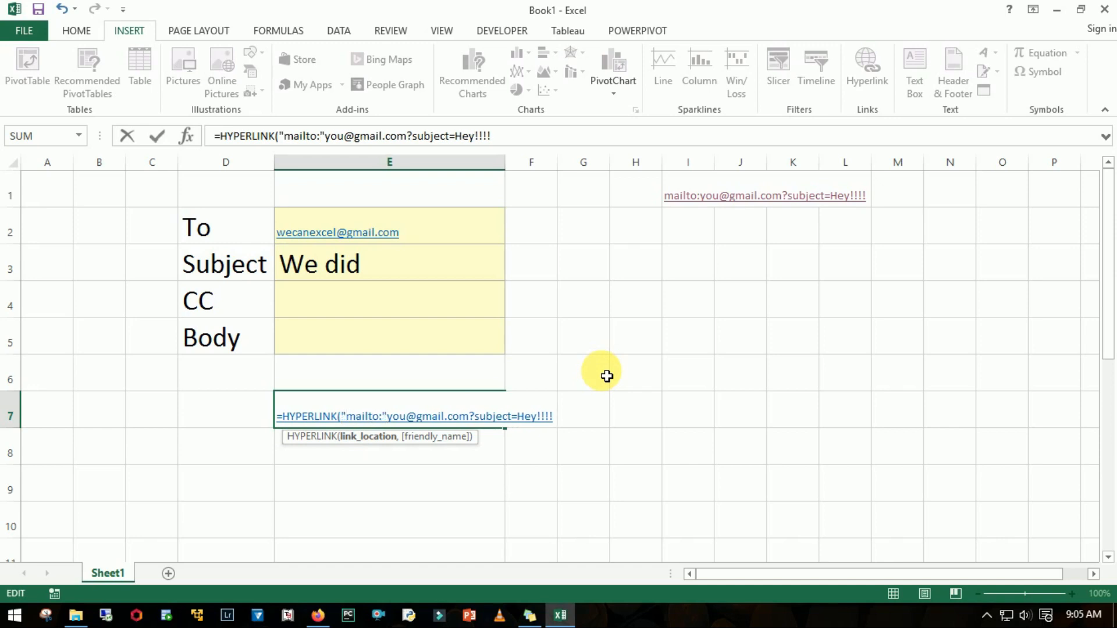
- Replace the fixed recipient address in the formula with a concatenated reference to $E$2 and open the quoted text before ?subject=
{"action": "key", "text": "shift+Right"}
{"action": "key", "text": "shift+Right"}
{"action": "key", "text": "shift+Right"}
{"action": "key", "text": "shift+Right"}
{"action": "key", "text": "shift+Right"}
{"action": "key", "text": "shift+Right"}
{"action": "key", "text": "shift+Right"}
{"action": "key", "text": "shift+Right"}
{"action": "key", "text": "shift+Right"}
{"action": "key", "text": "shift+Right"}
{"action": "key", "text": "shift+Right"}
{"action": "key", "text": "shift+Right"}
{"action": "key", "text": "shift+Right"}
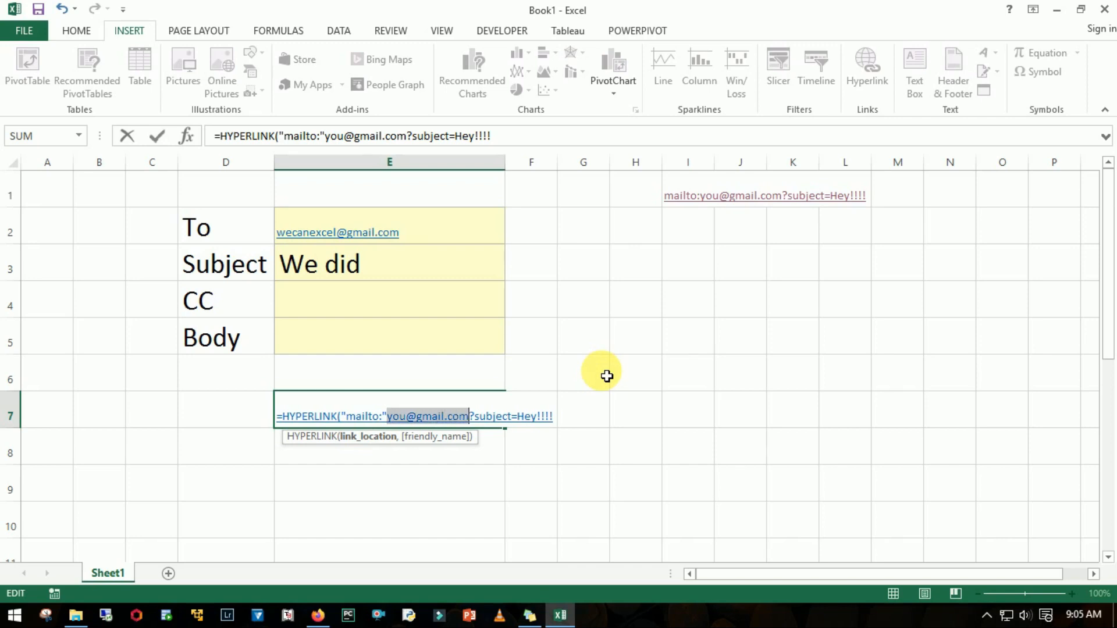
{"action": "type", "text": "&"}
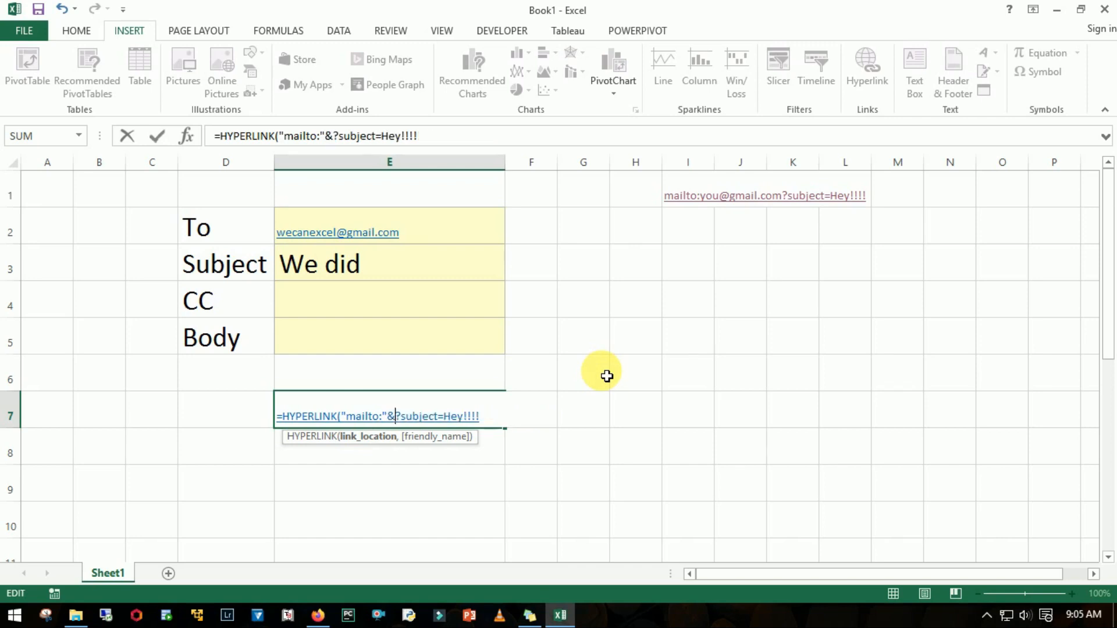
{"action": "left_click", "coordinate": [457, 245]}
{"action": "key", "text": "F4"}
{"action": "type", "text": "&\""}
{"action": "key", "text": "Return"}
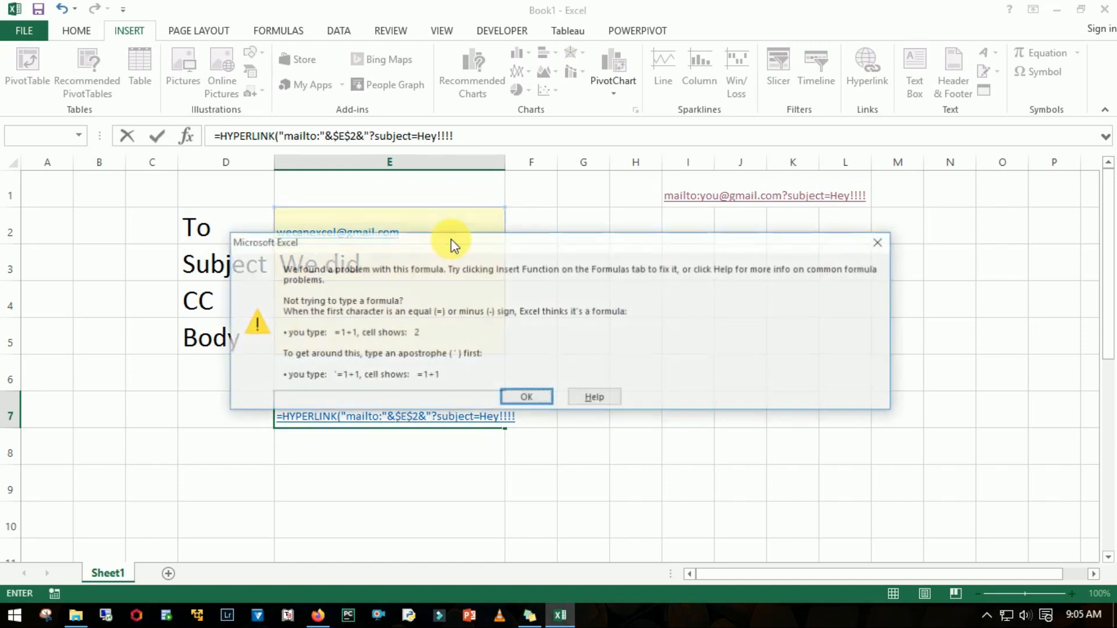
{"action": "key", "text": "Return"}
- Close the quoted text in the E7 formula directly after ?subject=
{"action": "key", "text": "Left"}
{"action": "key", "text": "Left"}
{"action": "key", "text": "Left"}
{"action": "key", "text": "Left"}
{"action": "key", "text": "Left"}
{"action": "key", "text": "Left"}
{"action": "key", "text": "Left"}
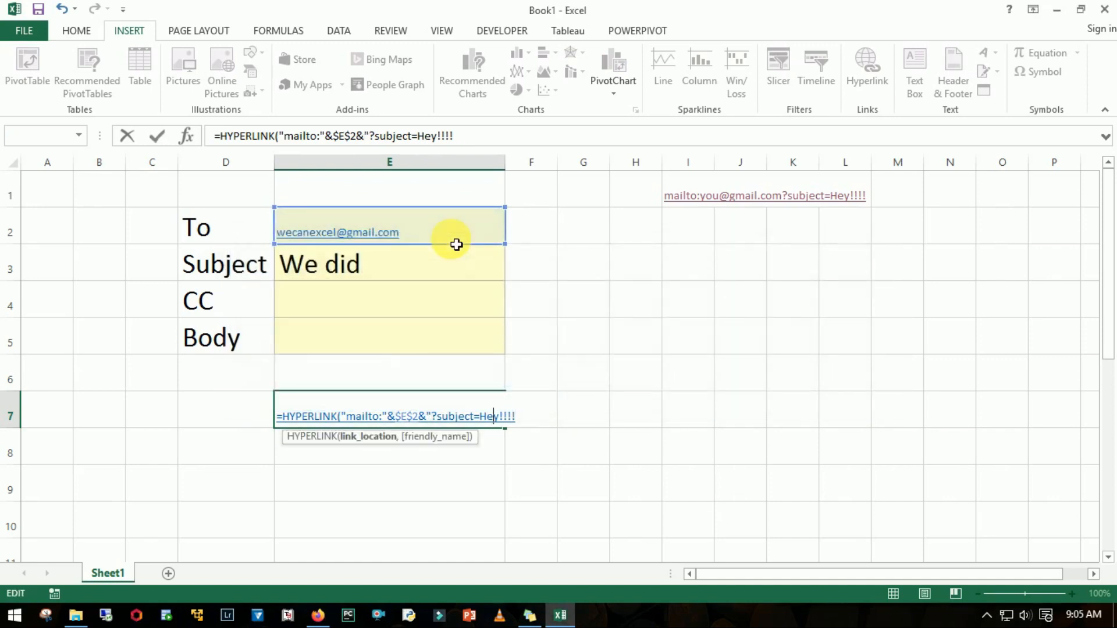
{"action": "type", "text": "\""}
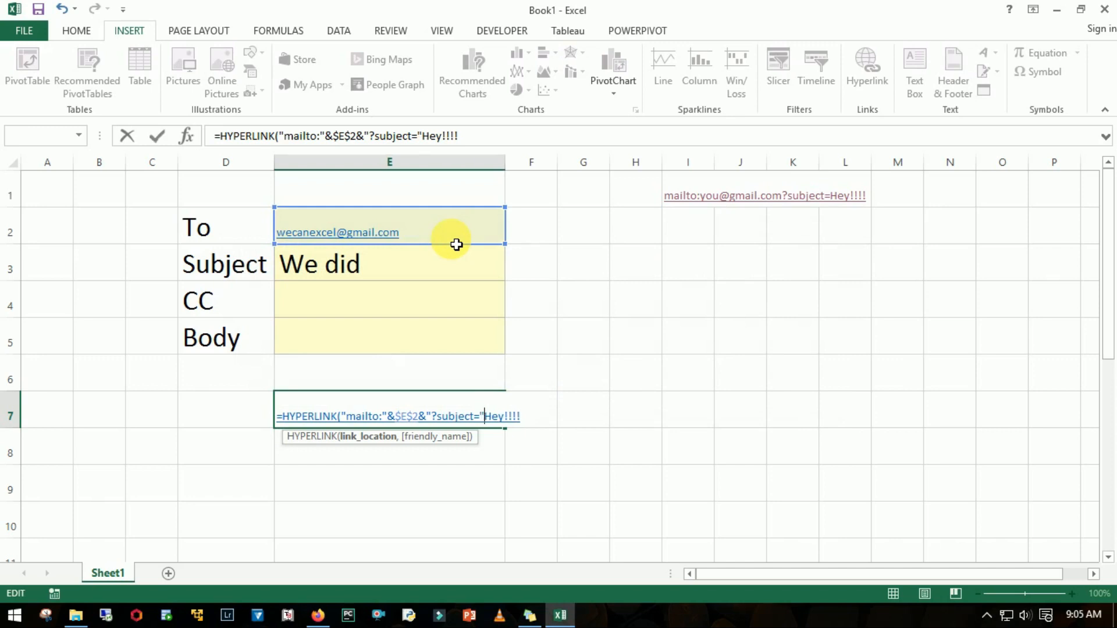
- Replace the Hey!!!! text in the formula with a concatenated reference to $E$3 and complete the HYPERLINK formula
{"action": "key", "text": "shift+Right"}
{"action": "key", "text": "shift+Right"}
{"action": "key", "text": "shift+Right"}
{"action": "key", "text": "shift+Right"}
{"action": "key", "text": "shift+Right"}
{"action": "key", "text": "shift+Right"}
{"action": "key", "text": "shift+Right"}
{"action": "type", "text": "&"}
{"action": "left_click", "coordinate": [438, 261]}
{"action": "key", "text": "F4"}
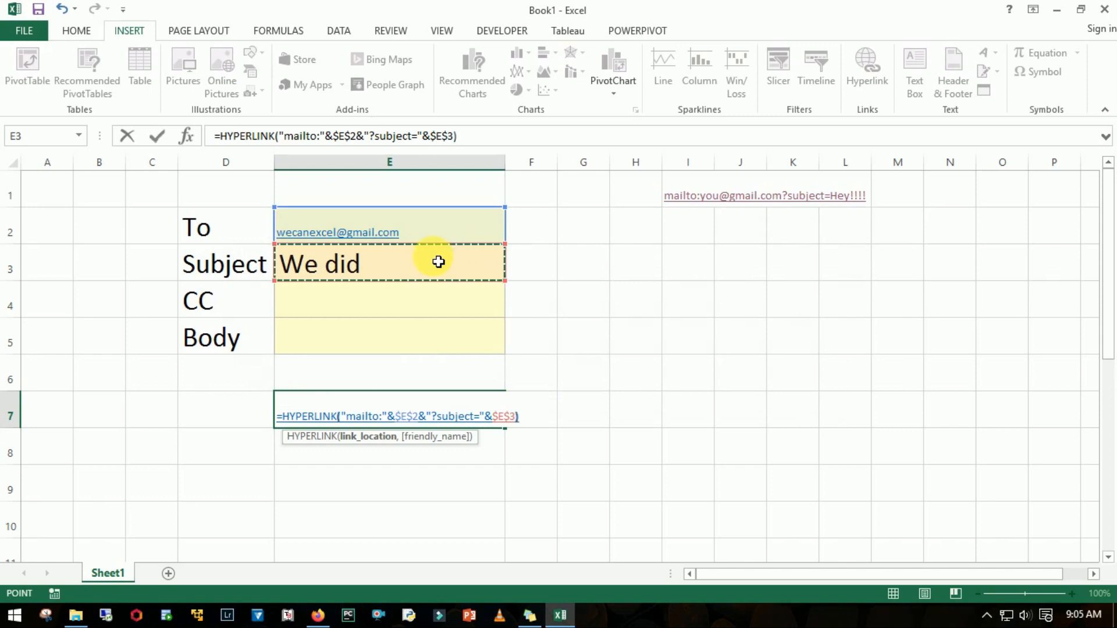
{"action": "type", "text": ")"}
{"action": "key", "text": "Return"}
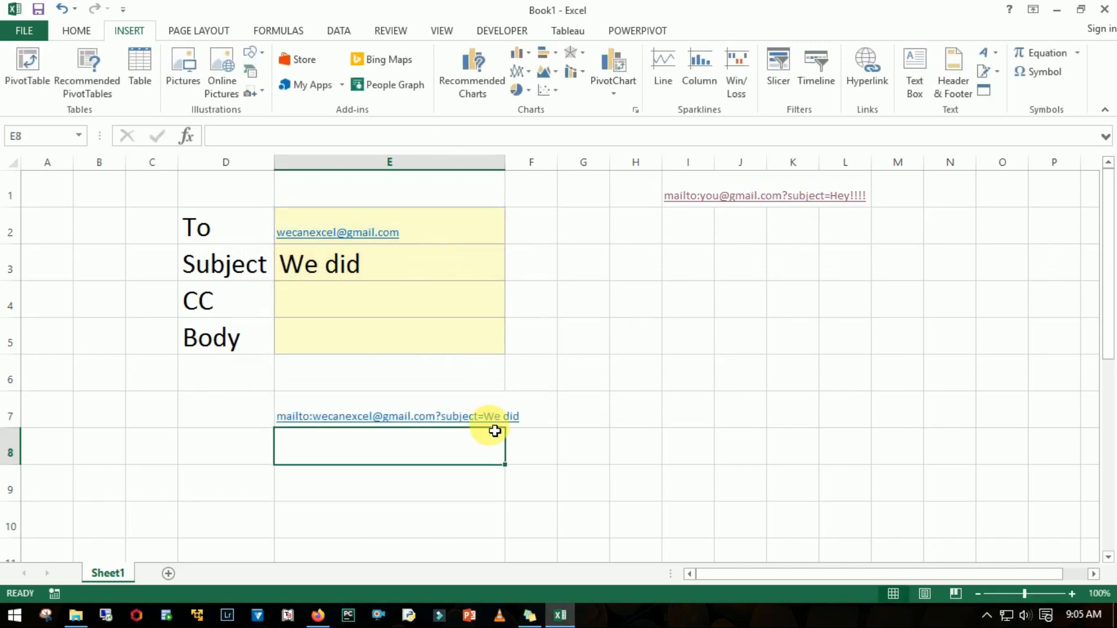
- Change the Subject value in cell E3 to "We did it"
{"action": "left_click", "coordinate": [374, 258]}
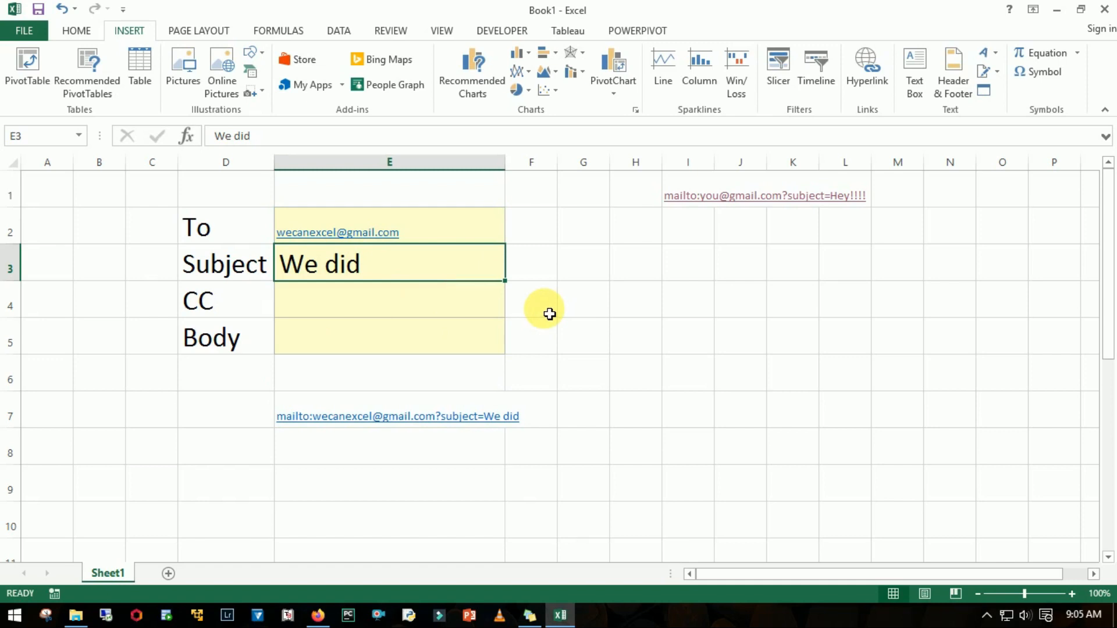
{"action": "key", "text": "F2"}
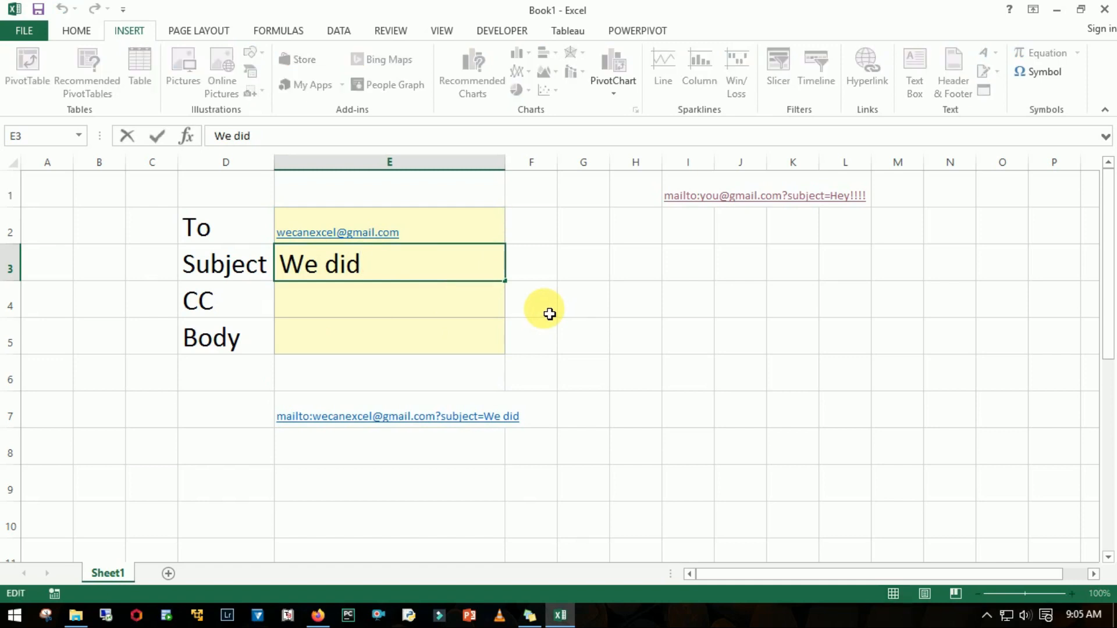
{"action": "type", "text": "it"}
{"action": "key", "text": "Return"}
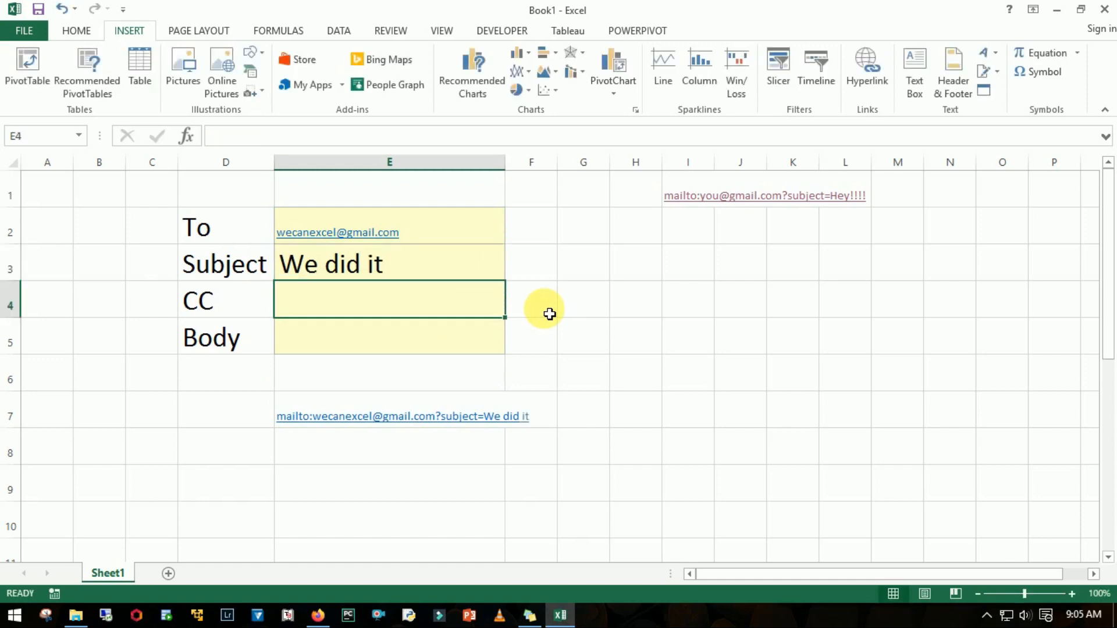
- Open the mail link in E7 and check the recipient and subject of the generated message
{"action": "left_click", "coordinate": [414, 429]}
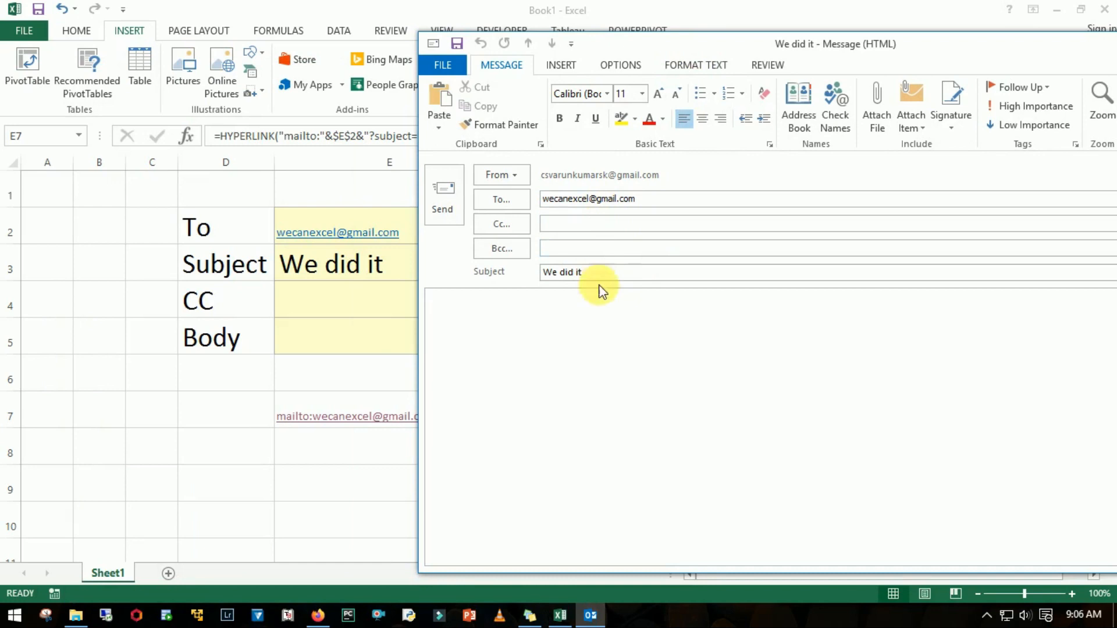
{"action": "left_click_drag", "start_coordinate": [931, 51], "coordinate": [637, 107]}
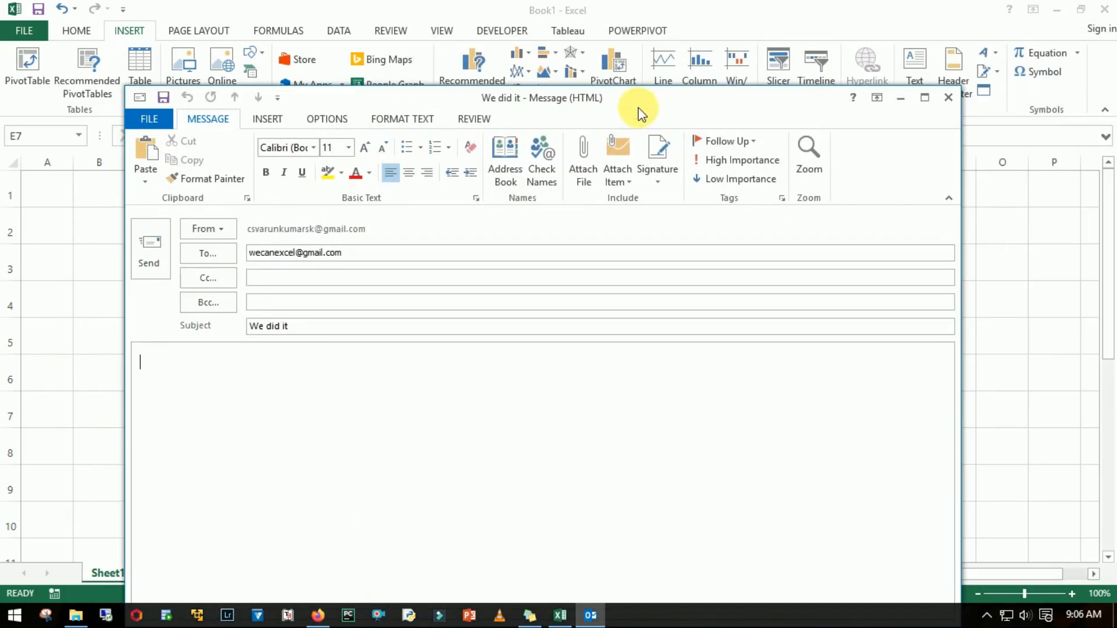
- Discard the generated test message and review the hyperlink settings of the To address in cell E2, leaving them unchanged
{"action": "left_click", "coordinate": [947, 98]}
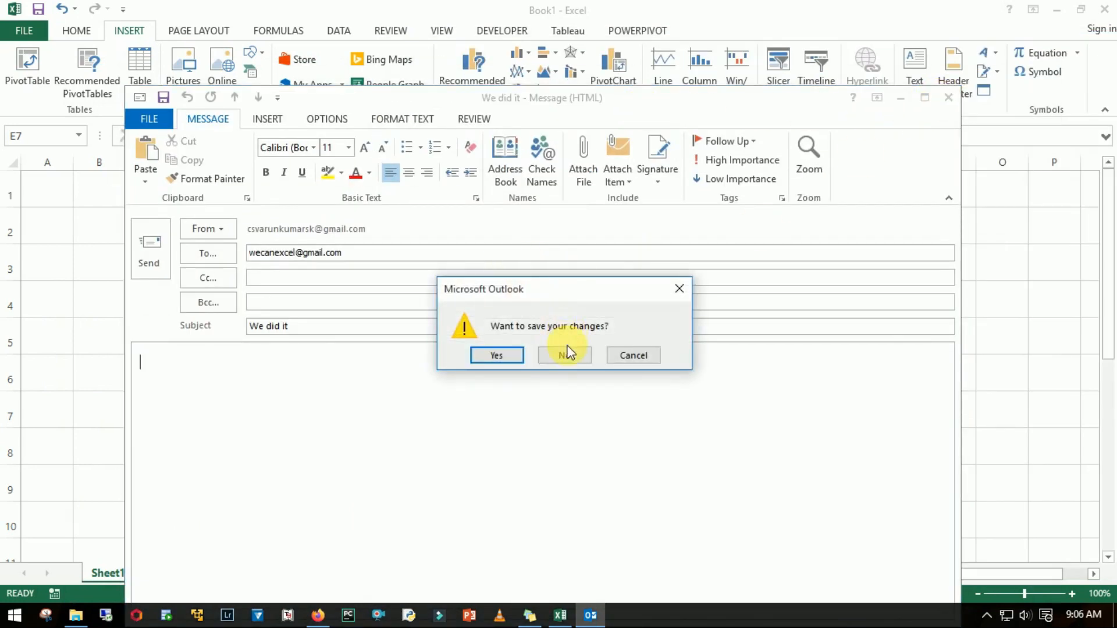
{"action": "left_click", "coordinate": [552, 355]}
{"action": "left_click", "coordinate": [426, 232]}
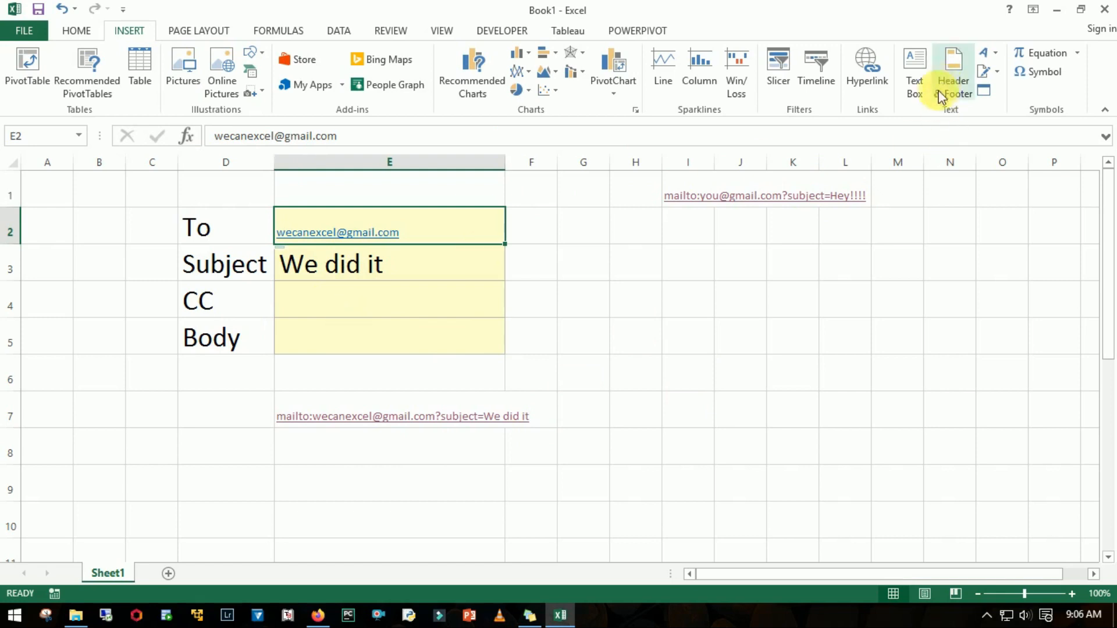
{"action": "left_click", "coordinate": [884, 81]}
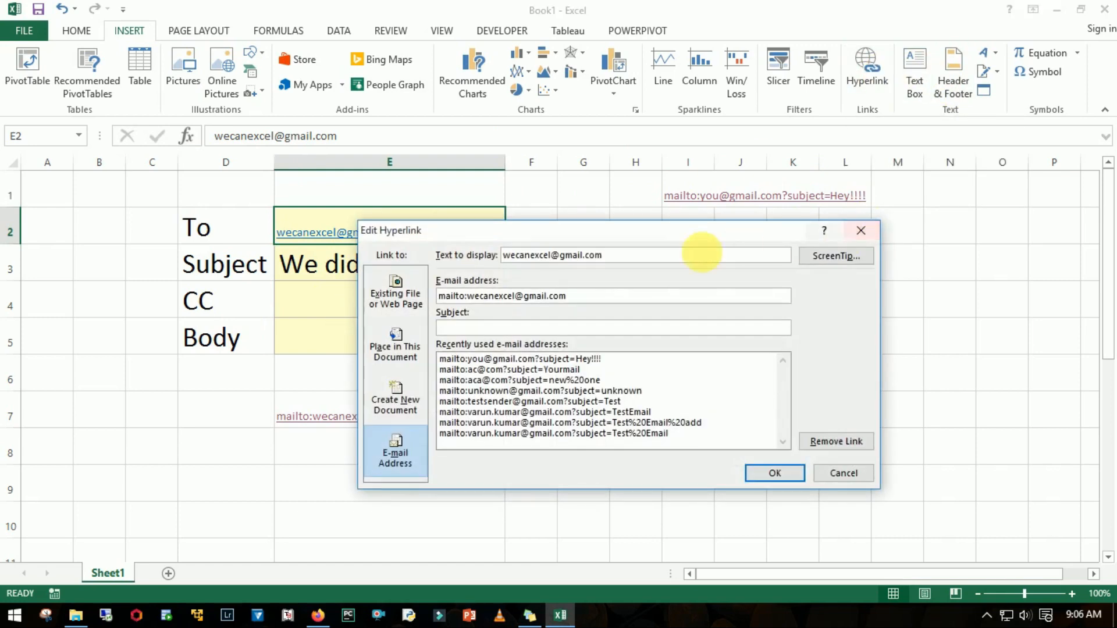
{"action": "left_click_drag", "start_coordinate": [661, 232], "coordinate": [898, 152]}
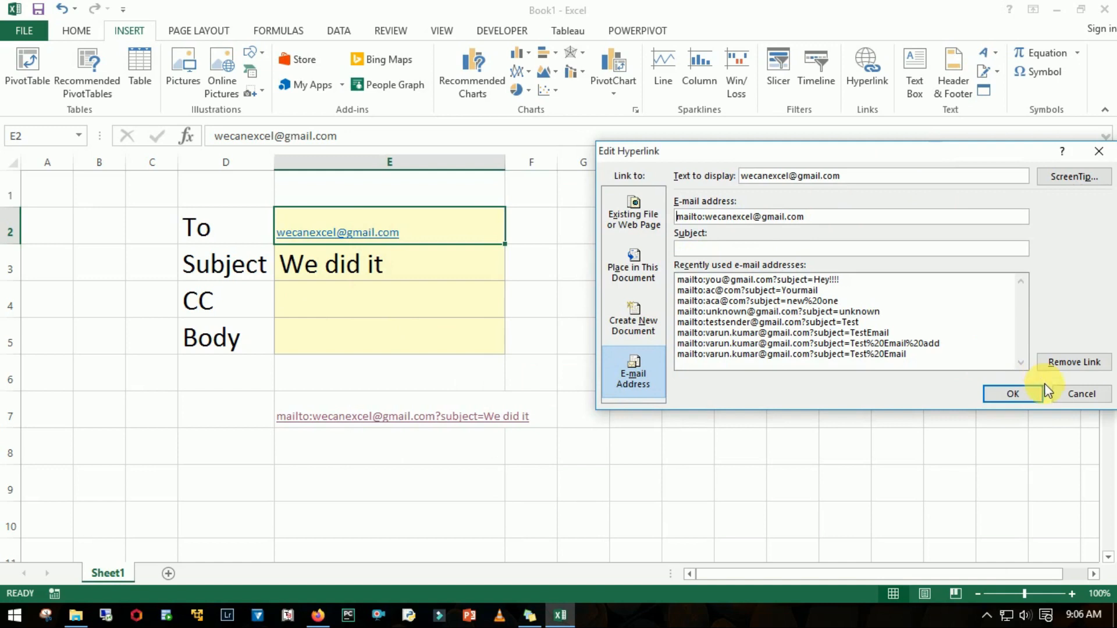
{"action": "left_click", "coordinate": [1090, 393]}
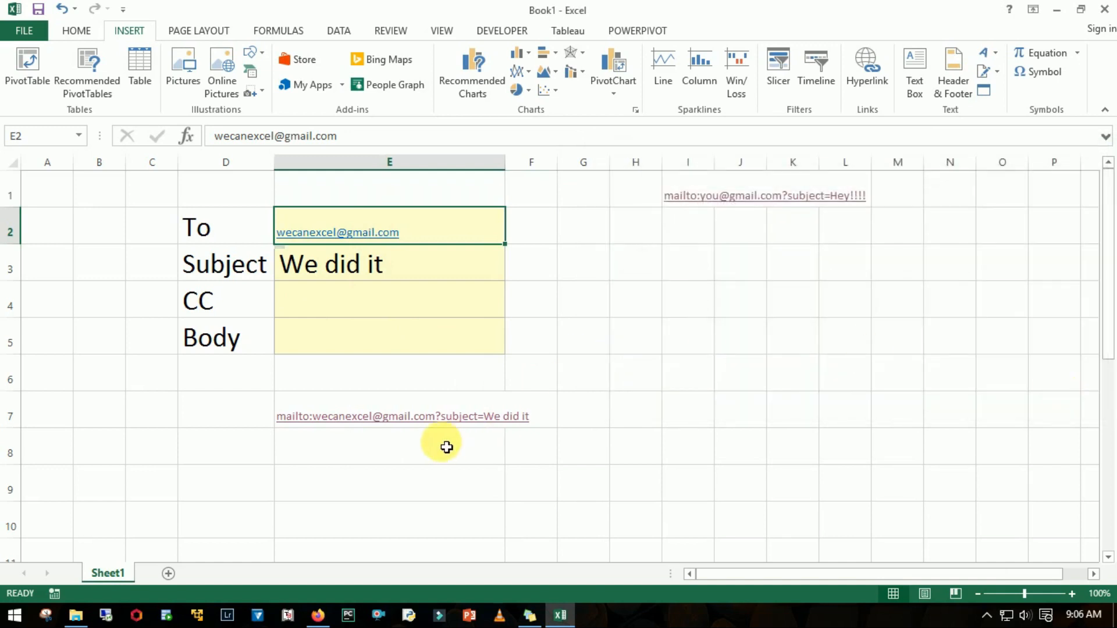
- Extend the HYPERLINK formula in E7 by concatenating the text "&cc" and an absolute reference to the CC cell, $E$4
{"action": "left_click", "coordinate": [429, 453]}
{"action": "key", "text": "Up"}
{"action": "key", "text": "F2"}
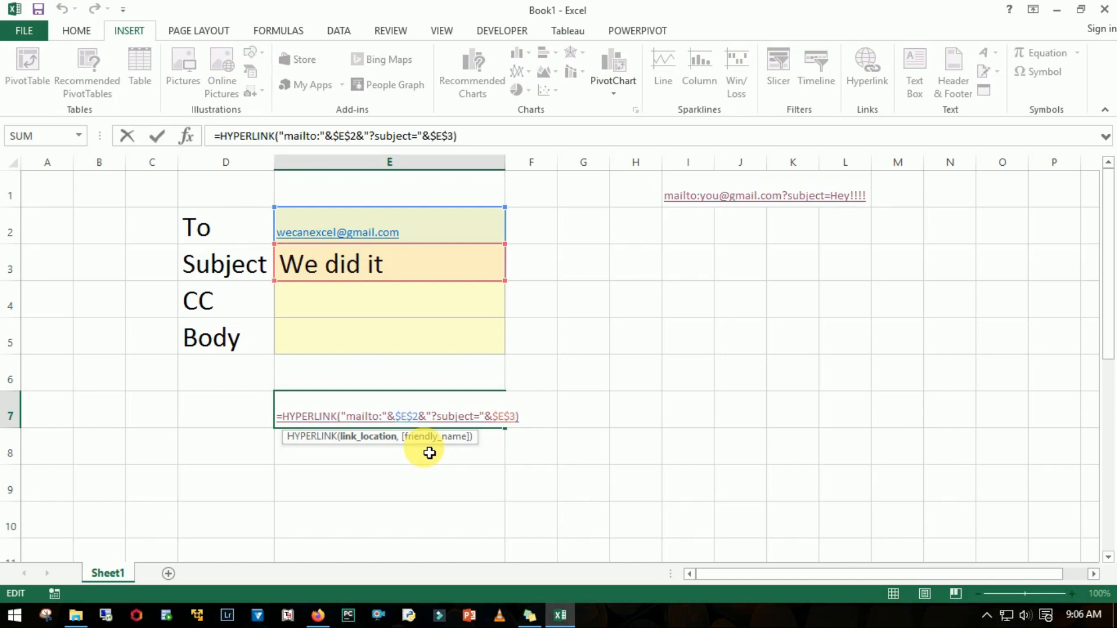
{"action": "type", "text": "&\"&cc"}
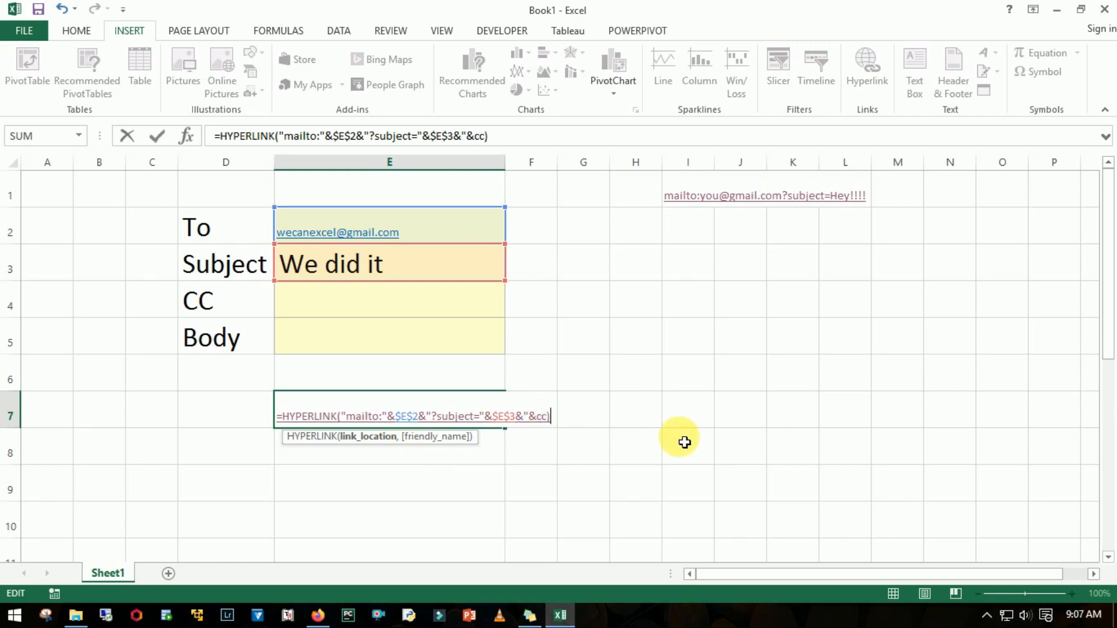
{"action": "type", "text": "\"&"}
{"action": "left_click", "coordinate": [355, 303]}
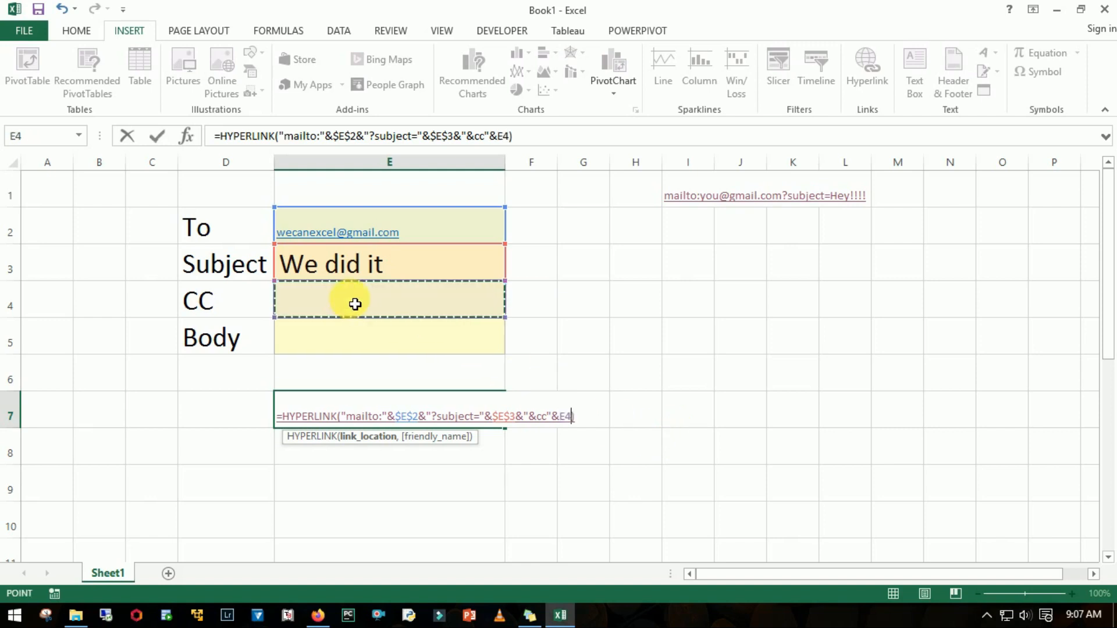
{"action": "key", "text": "F4"}
- Concatenate the text "&body" and an absolute reference to $E$5 at the end of the E7 formula and complete it
{"action": "type", "text": "&\""}
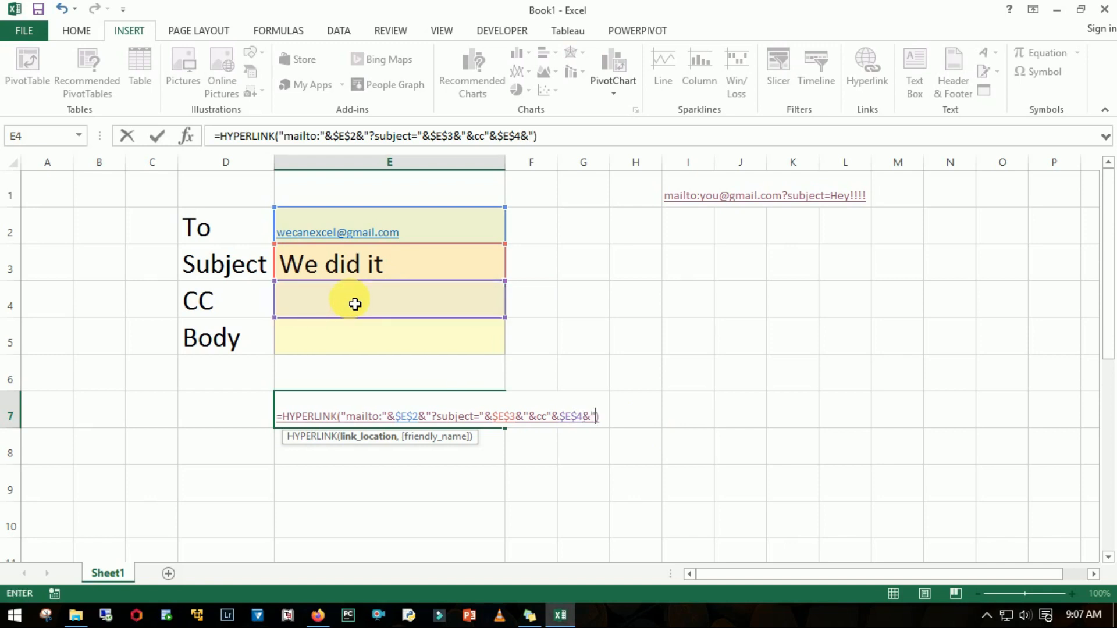
{"action": "type", "text": "&body\"&"}
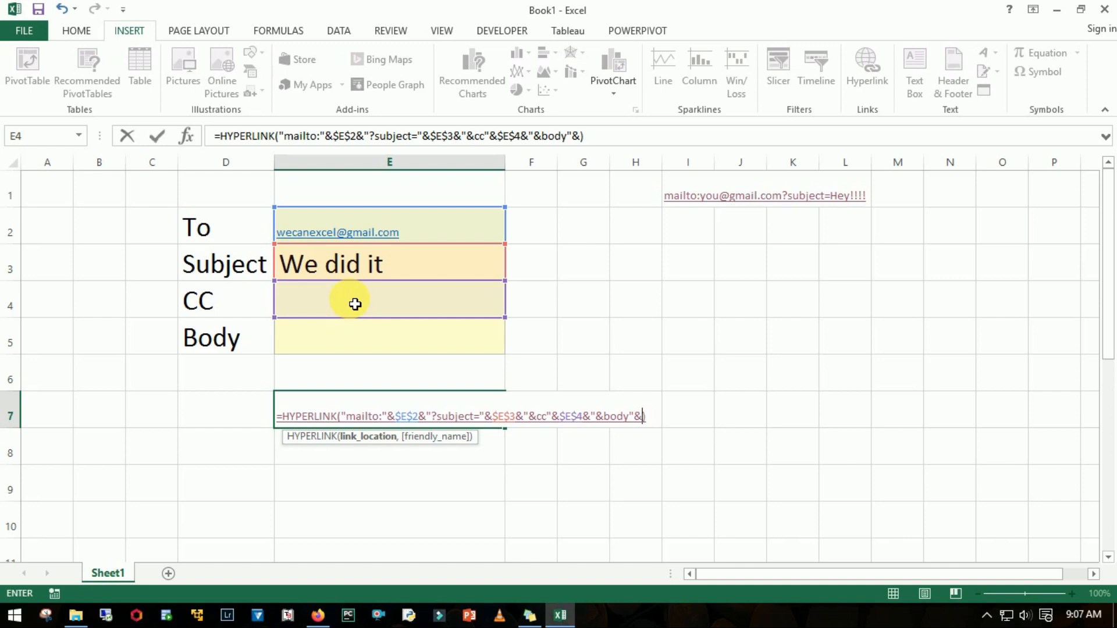
{"action": "left_click", "coordinate": [334, 343]}
{"action": "key", "text": "F4"}
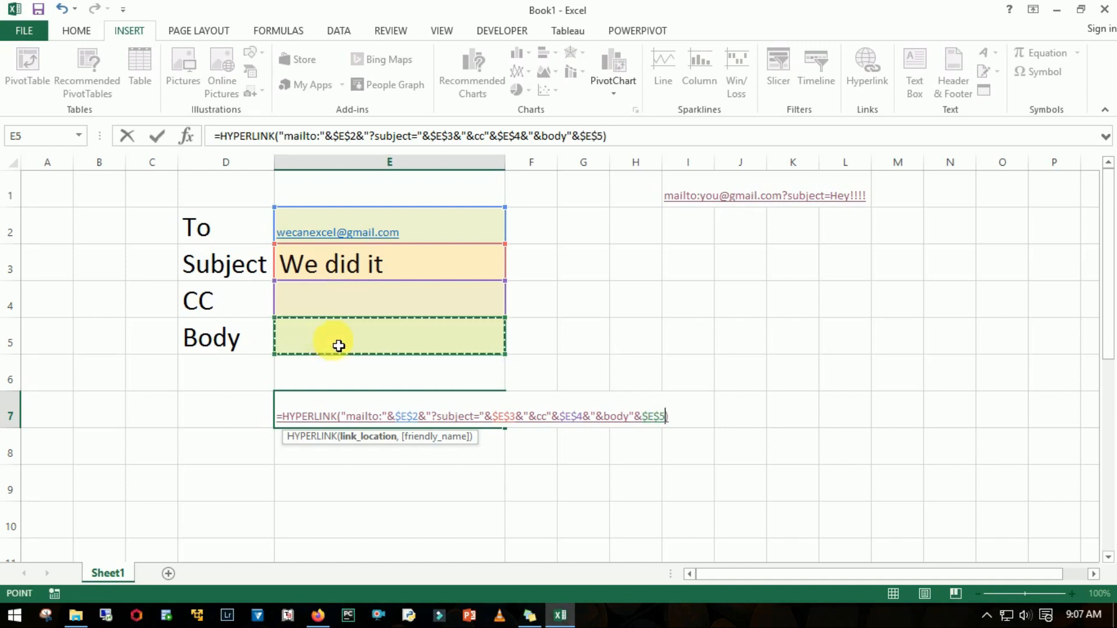
{"action": "type", "text": ")"}
{"action": "key", "text": "Return"}
{"action": "key", "text": "Return"}
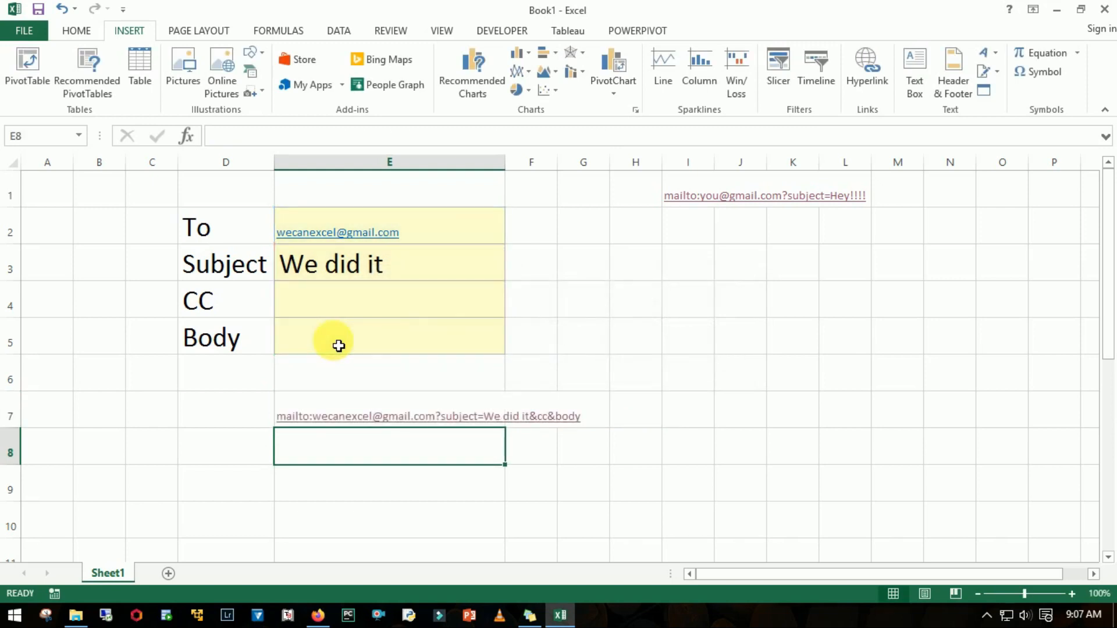
- Enter the CC recipient's e-mail address in cell E4
{"action": "key", "text": "Up"}
{"action": "key", "text": "Up"}
{"action": "key", "text": "Up"}
{"action": "key", "text": "Up"}
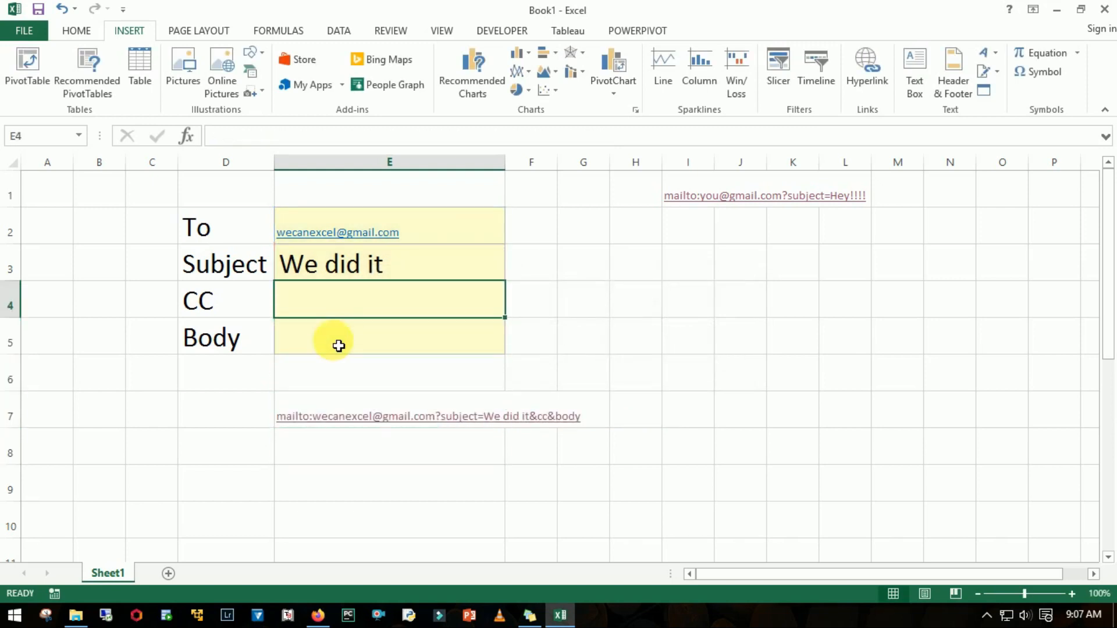
{"action": "key", "text": "Return"}
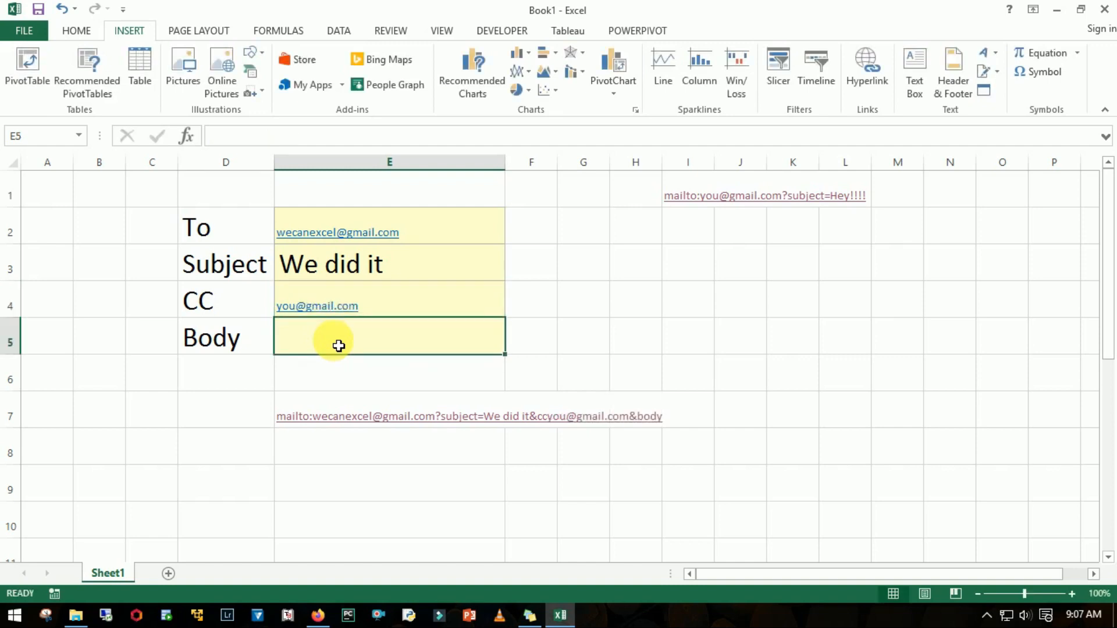
- Enter "First Email!!!" as the Body text in cell E5
{"action": "type", "text": "First E"}
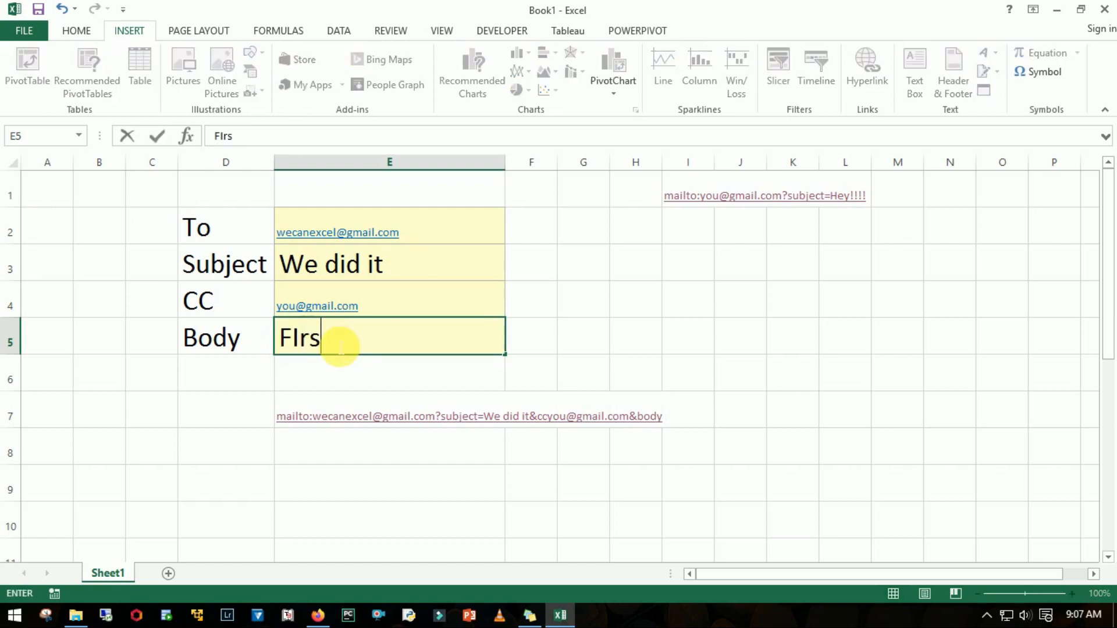
{"action": "type", "text": "mail!!!"}
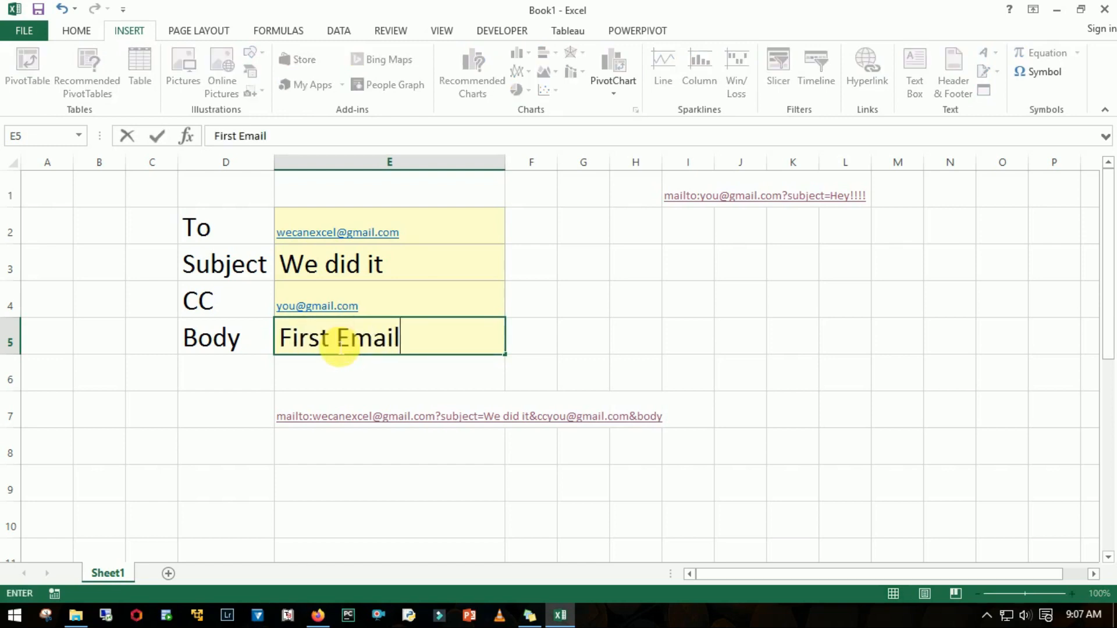
{"action": "key", "text": "Return"}
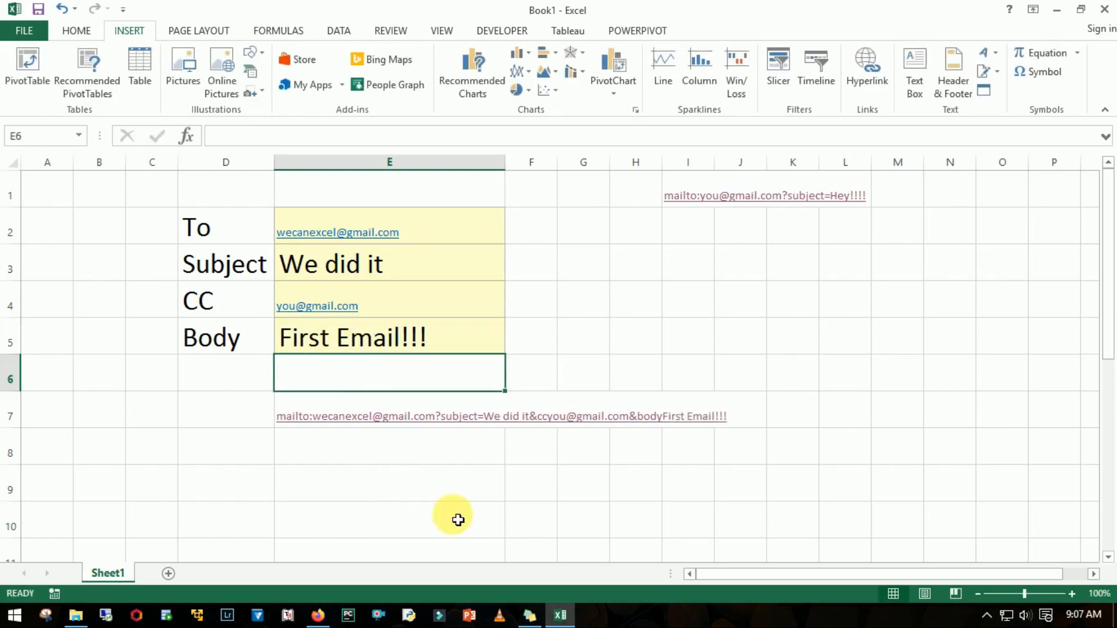
- Correct the E7 formula by adding an equals sign after cc and after body inside the quoted texts
{"action": "left_click", "coordinate": [347, 428]}
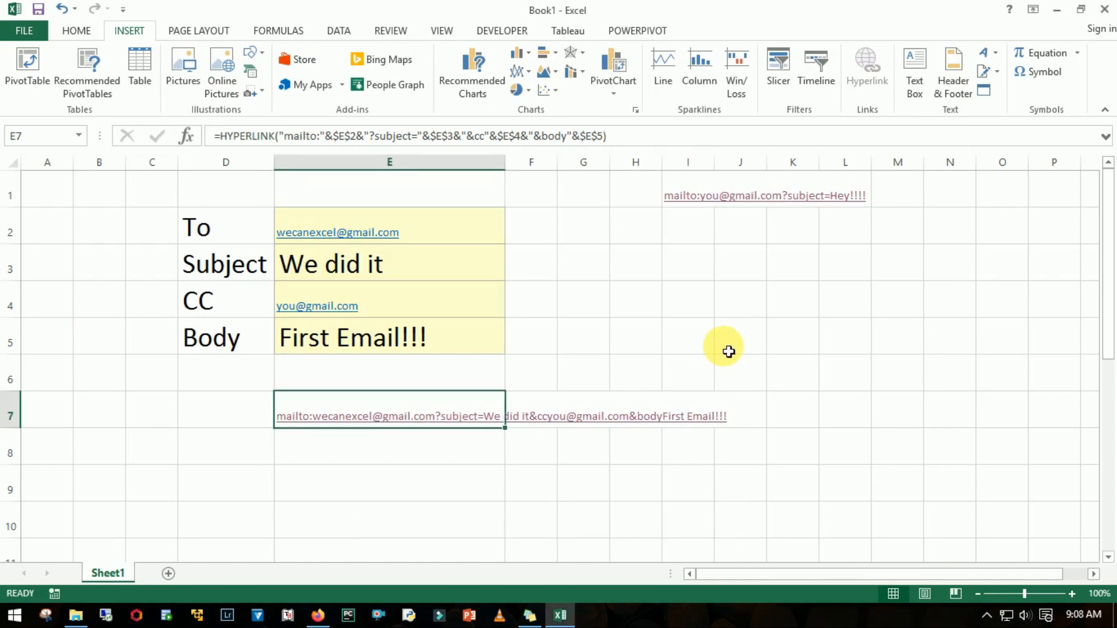
{"action": "key", "text": "F2"}
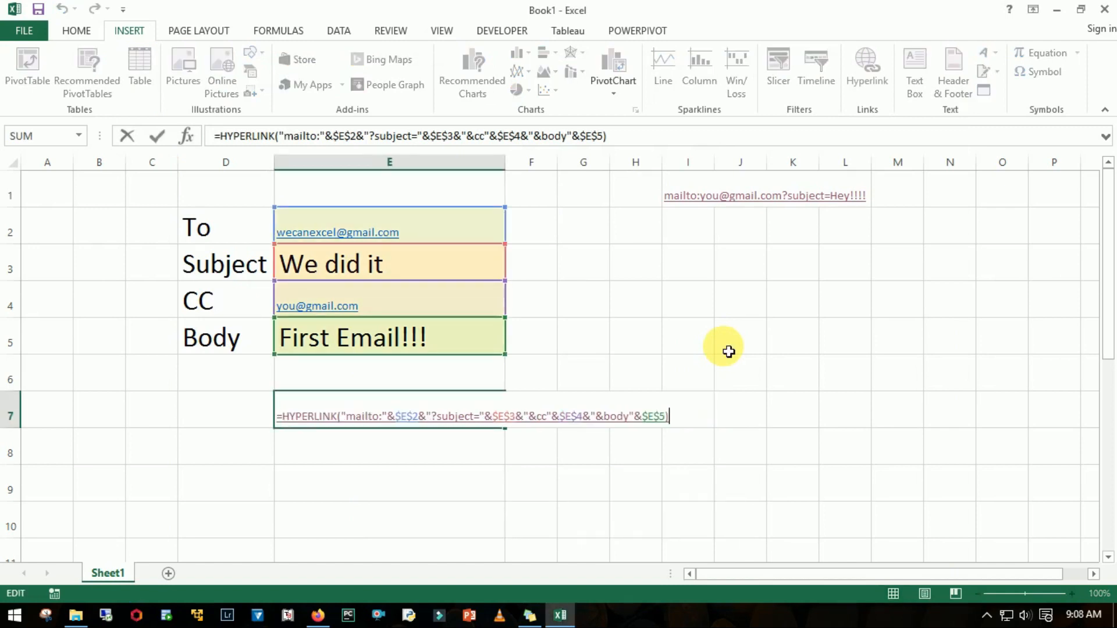
{"action": "key", "text": "Left"}
{"action": "key", "text": "Left"}
{"action": "key", "text": "Left"}
{"action": "key", "text": "Left"}
{"action": "key", "text": "Left"}
{"action": "key", "text": "Left"}
{"action": "key", "text": "Left"}
{"action": "key", "text": "Left"}
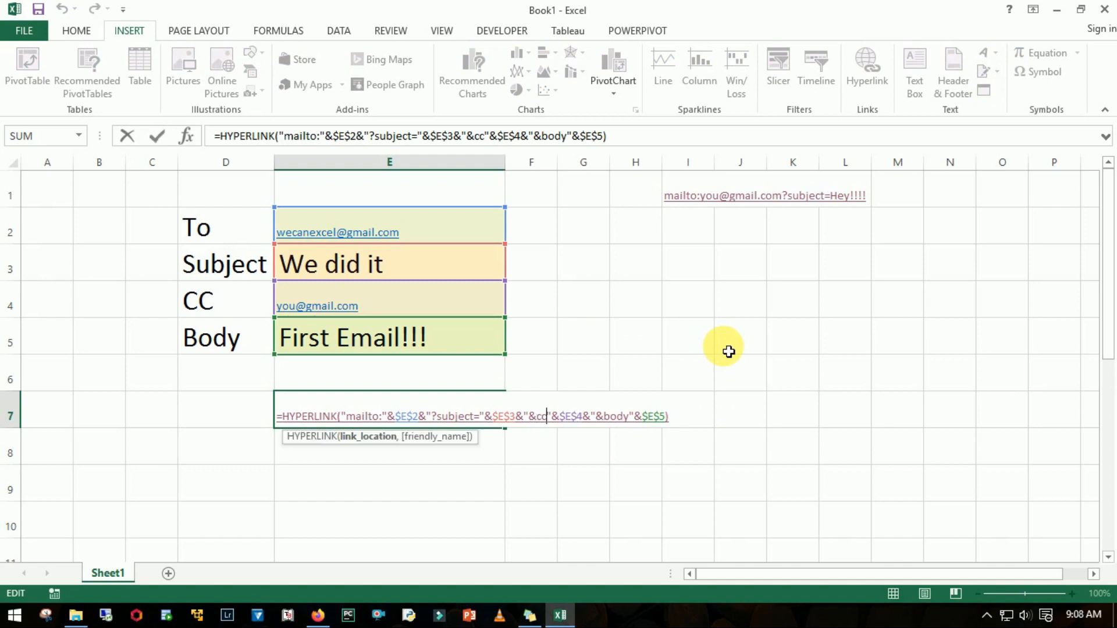
{"action": "type", "text": "="}
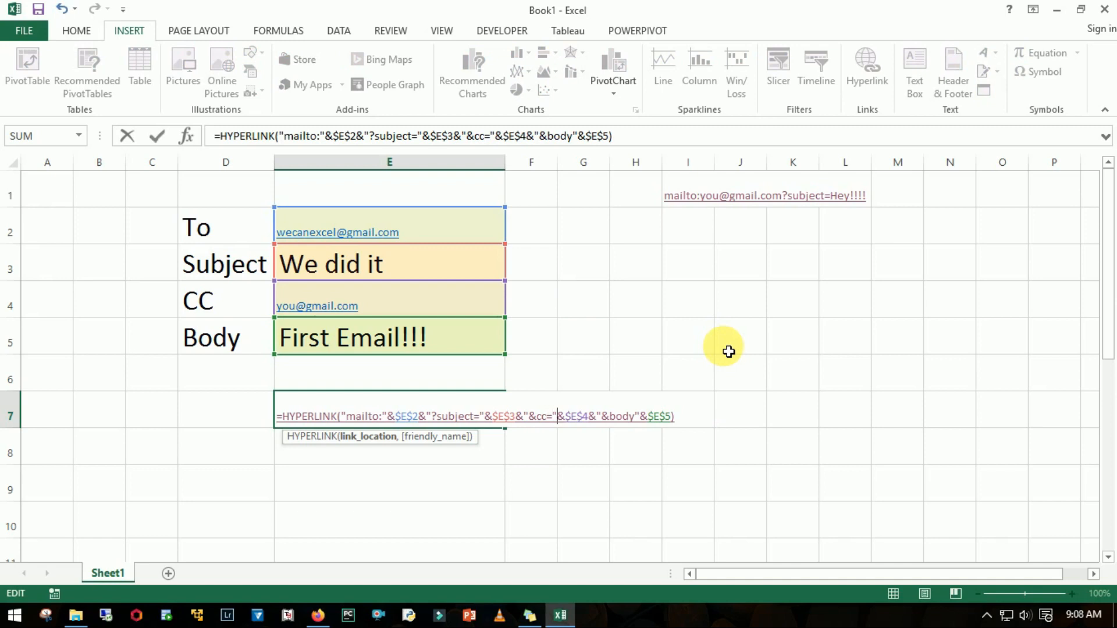
{"action": "type", "text": "="}
{"action": "key", "text": "Return"}
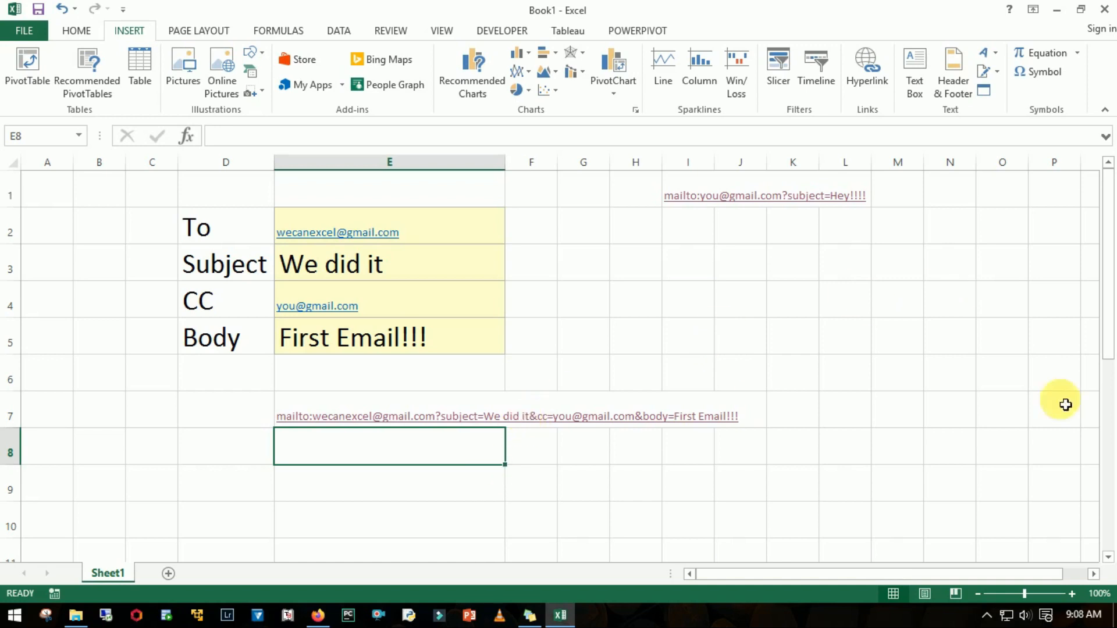
- Open the mail link in E7, check the message's To, Cc, Subject and body against the cells, and close it without saving
{"action": "left_click", "coordinate": [439, 416]}
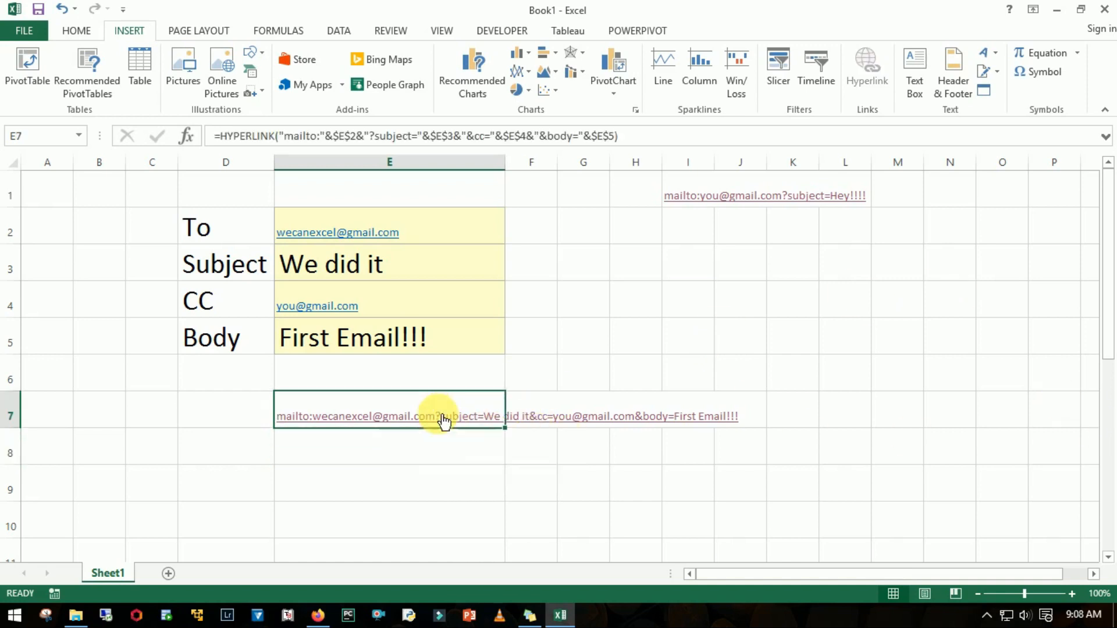
{"action": "left_click_drag", "start_coordinate": [431, 81], "coordinate": [723, 59]}
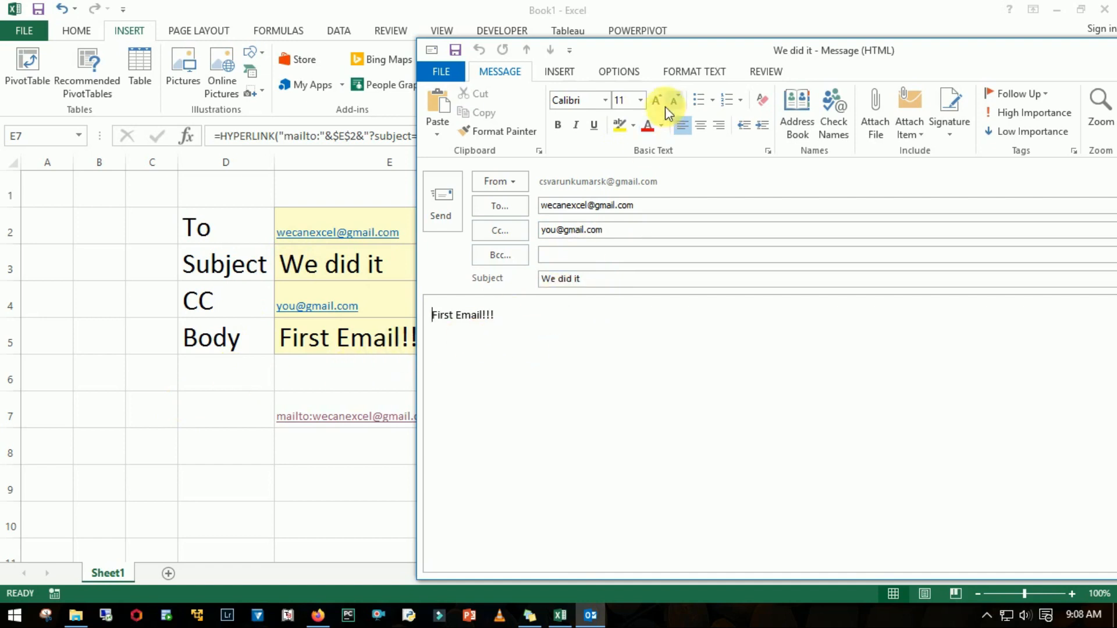
{"action": "left_click_drag", "start_coordinate": [643, 53], "coordinate": [729, 75]}
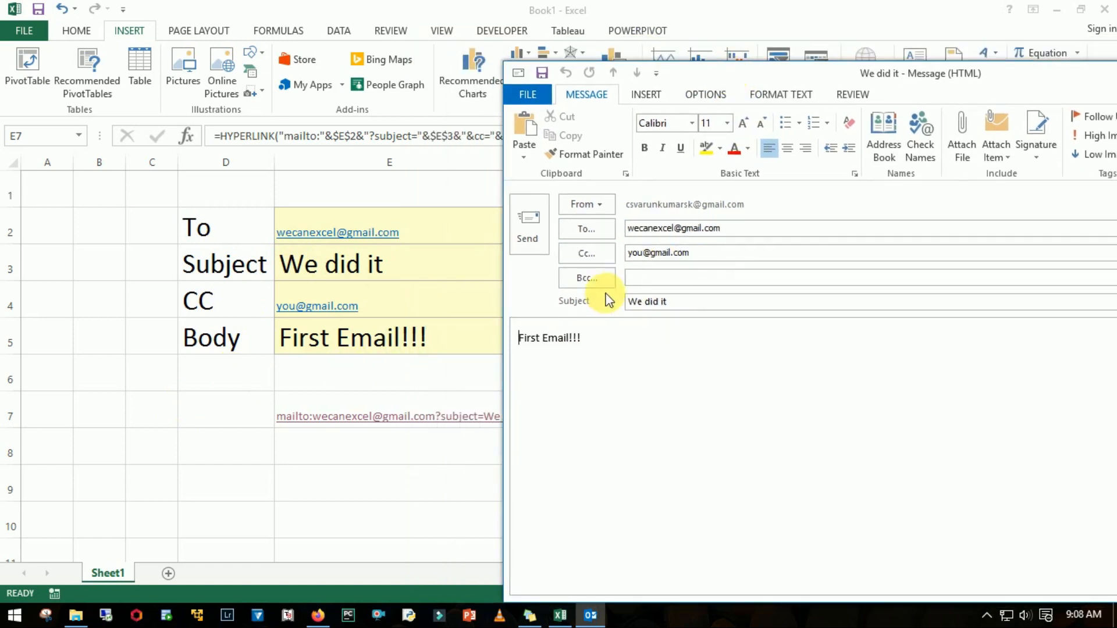
{"action": "left_click", "coordinate": [618, 351]}
{"action": "left_click_drag", "start_coordinate": [811, 82], "coordinate": [693, 82]}
{"action": "left_click", "coordinate": [908, 81]}
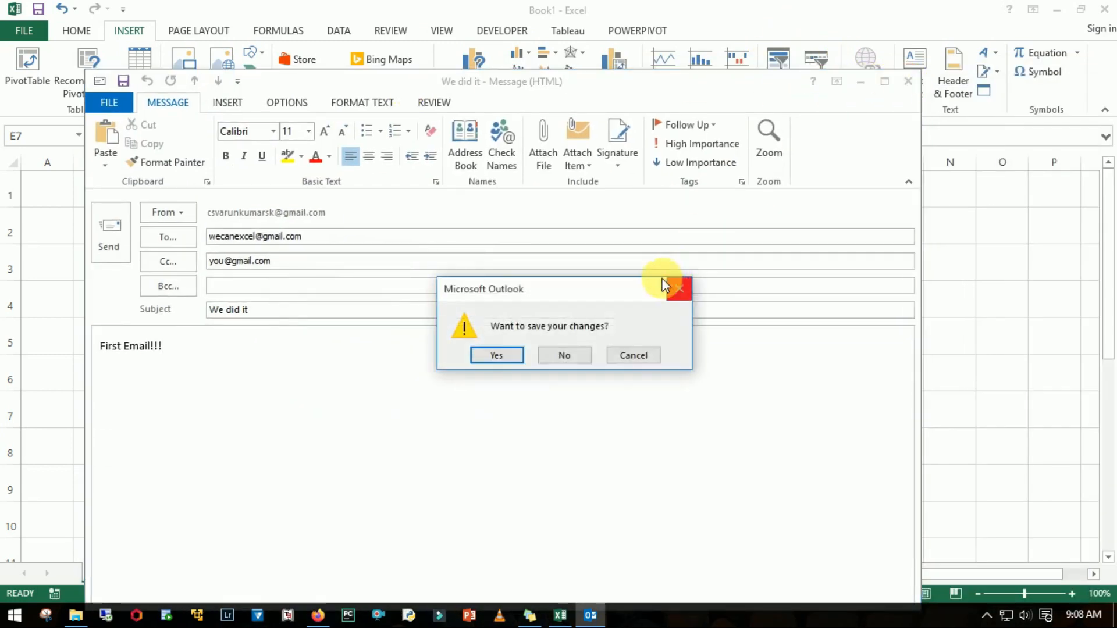
{"action": "left_click", "coordinate": [580, 353]}
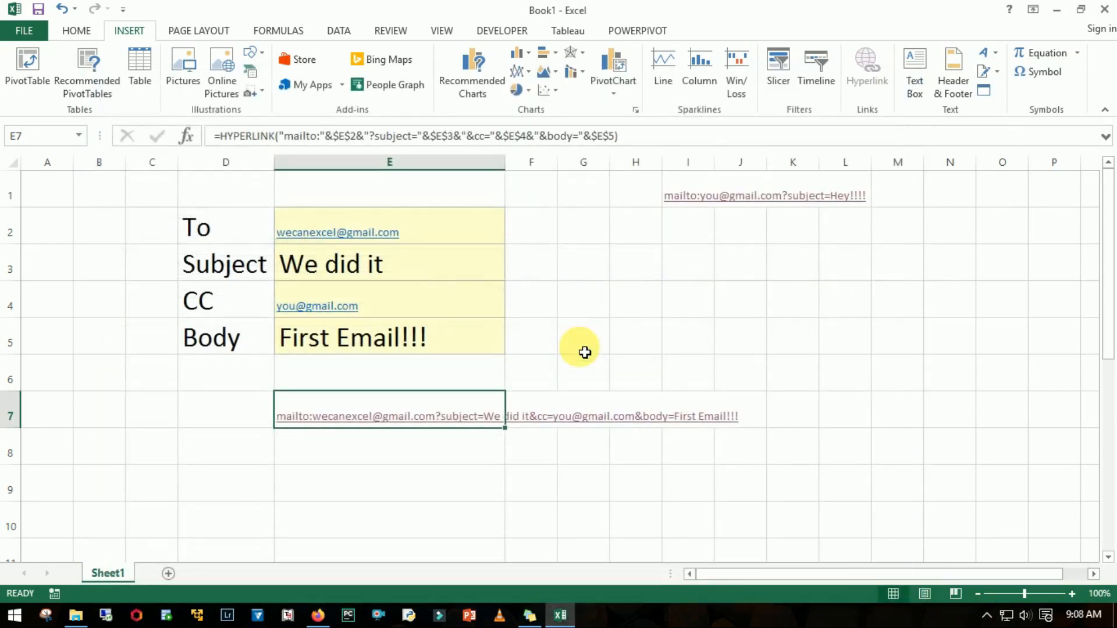